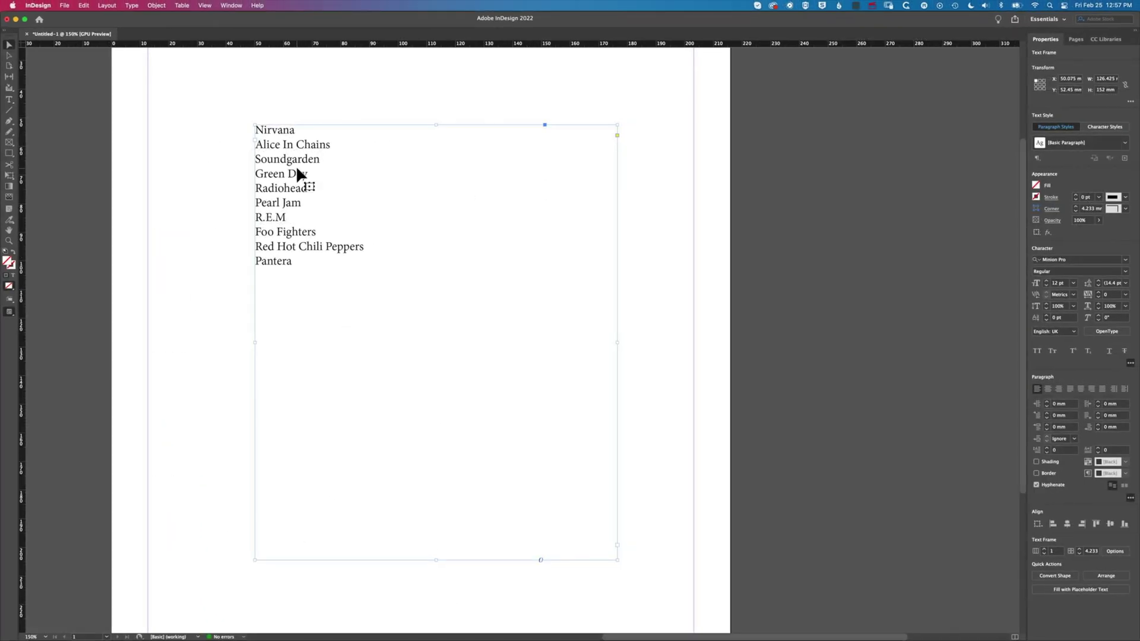
# - Show the Paragraph Styles panel from the Type menu and enlarge it beside the band names
pyautogui.click(132, 6)
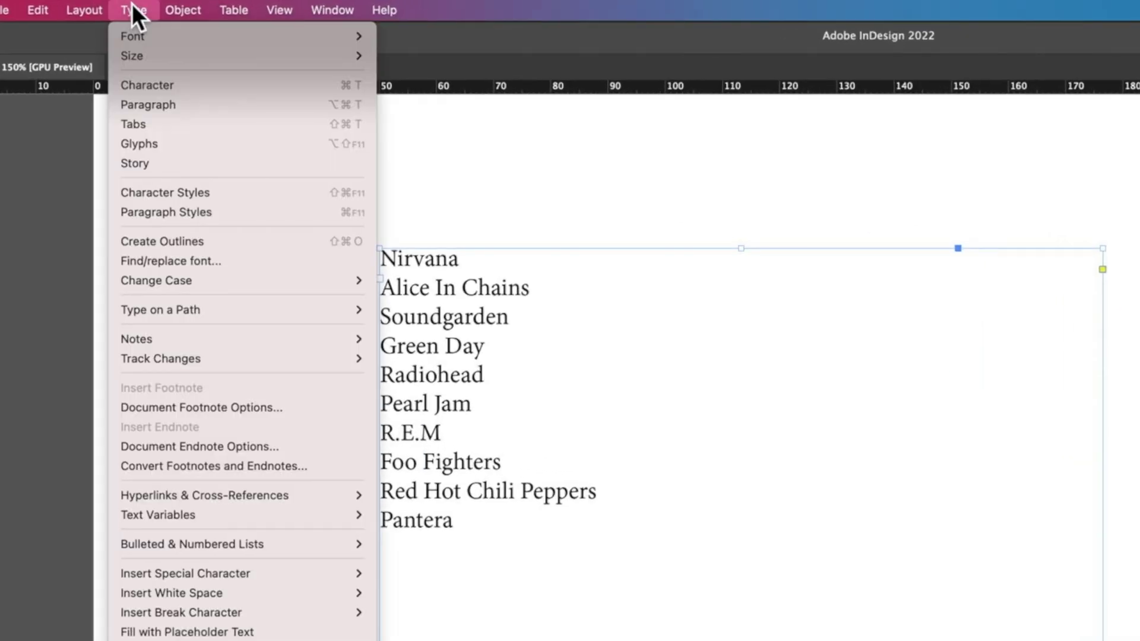
pyautogui.click(207, 212)
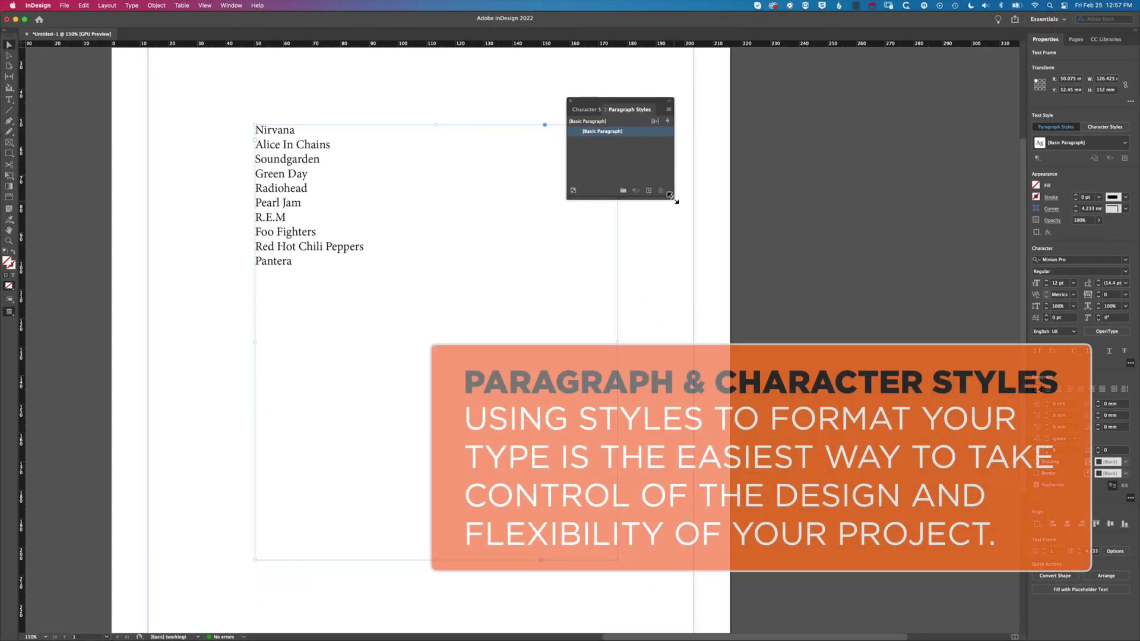
pyautogui.moveTo(674, 200); pyautogui.dragTo(739, 273)
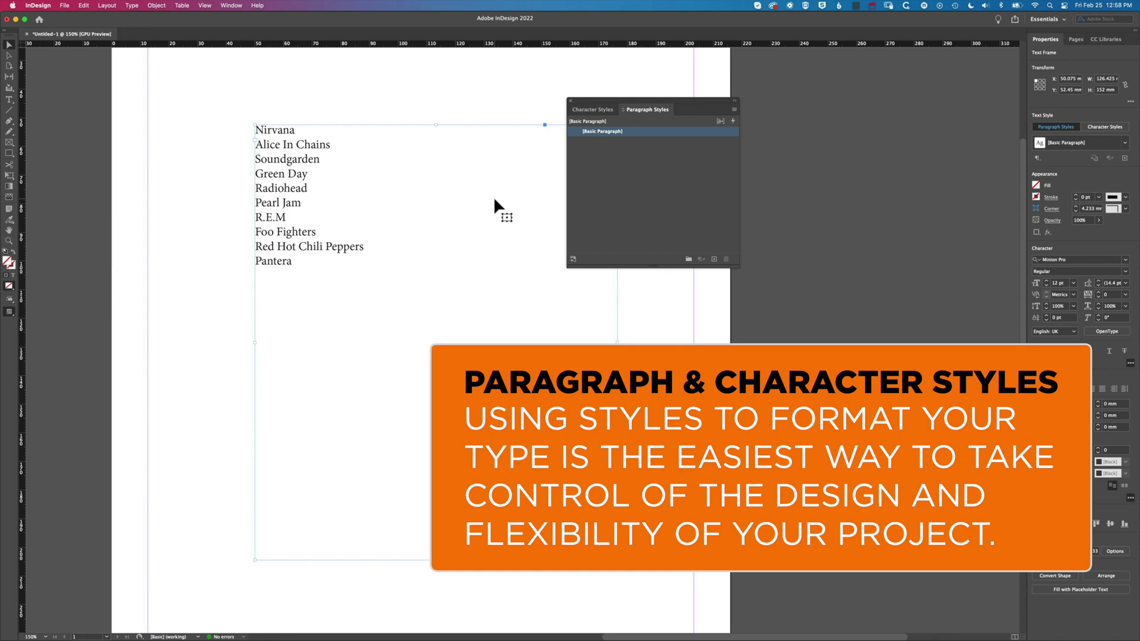
# - Select all the band names and apply a newly created paragraph style to them
pyautogui.doubleClick(256, 129)
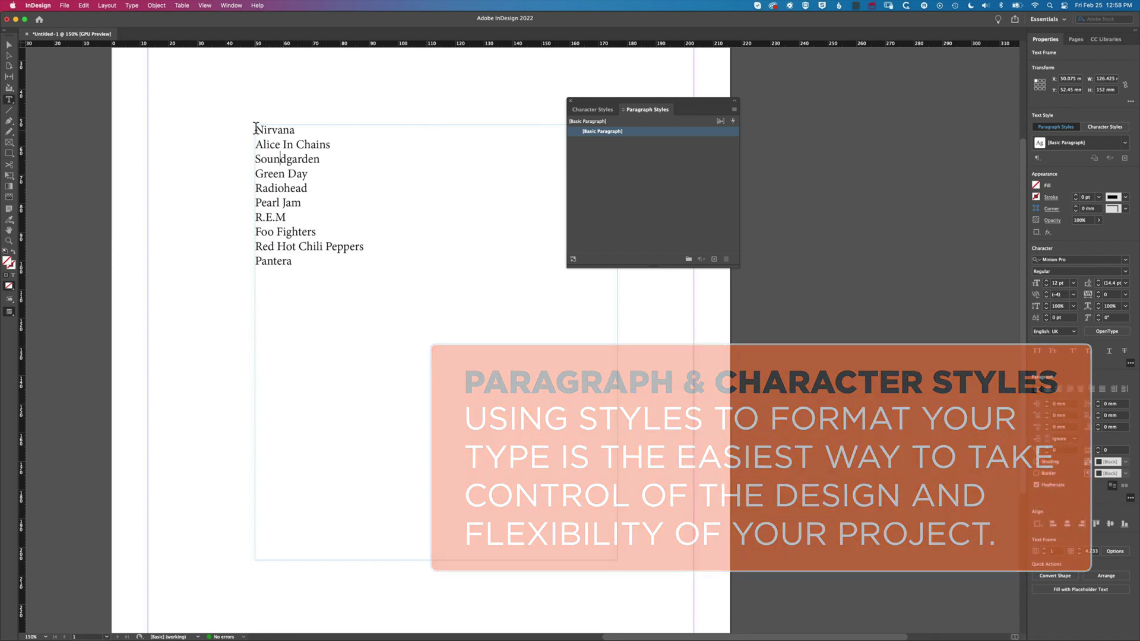
pyautogui.moveTo(256, 129); pyautogui.dragTo(343, 291)
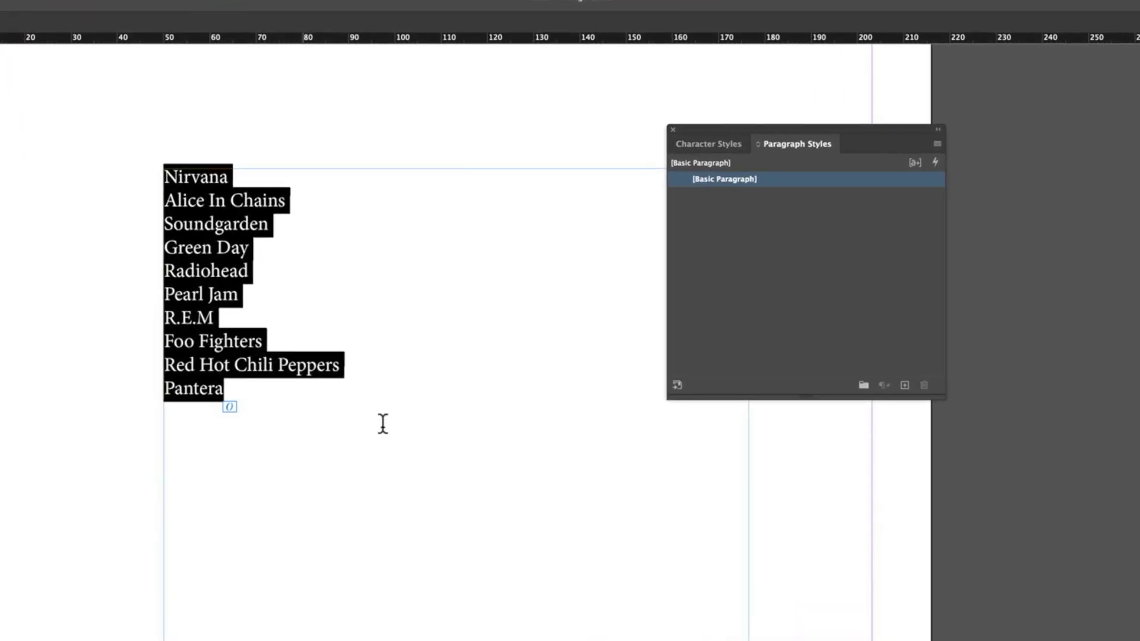
pyautogui.click(904, 385)
pyautogui.click(774, 196)
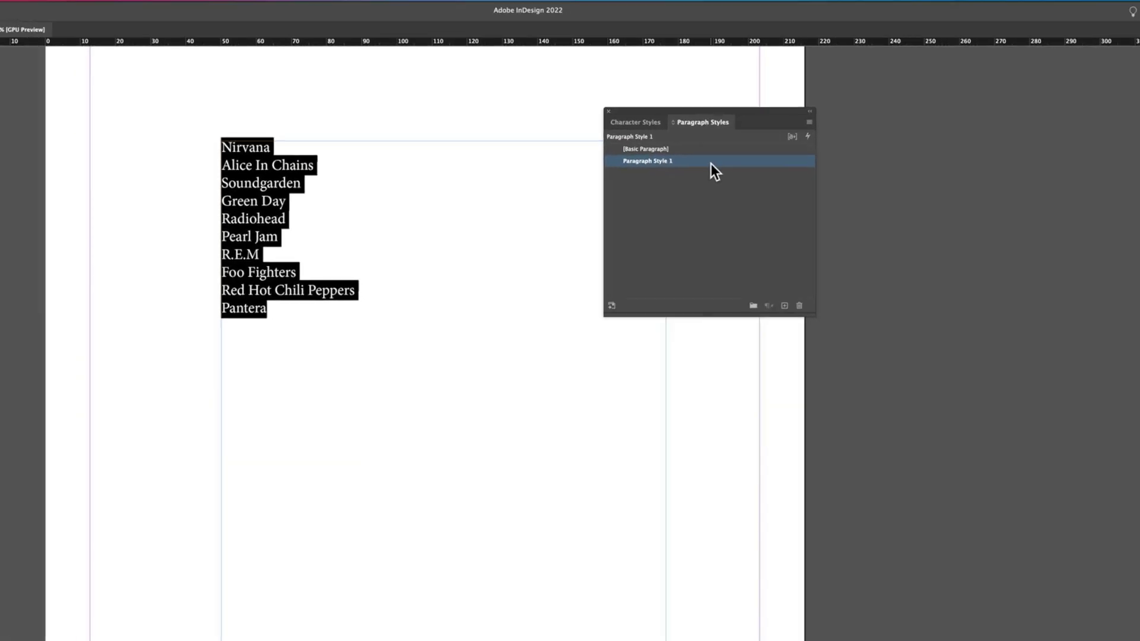
# - Rename the new paragraph style to 'Bullet List' in its style options
pyautogui.doubleClick(711, 162)
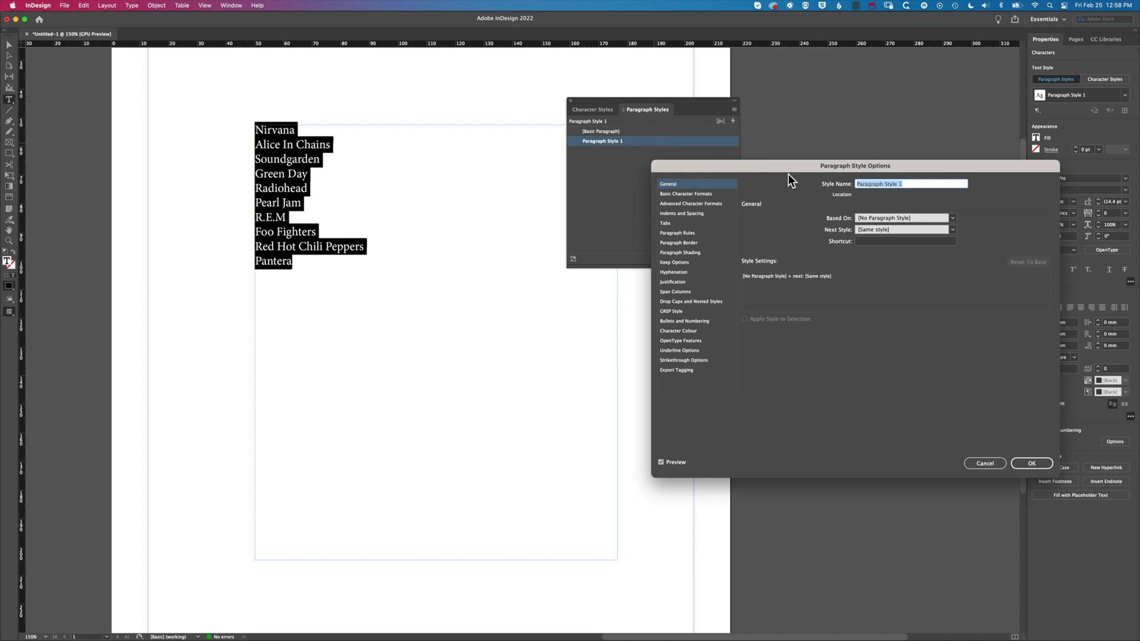
pyautogui.moveTo(694, 180); pyautogui.dragTo(618, 179)
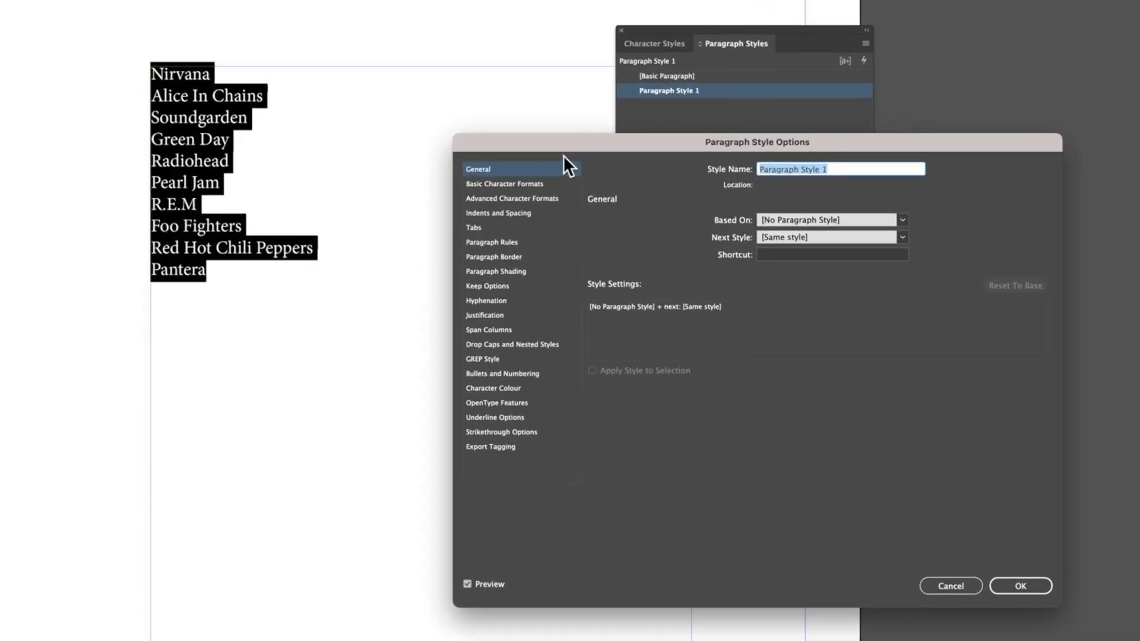
pyautogui.write('Bu')
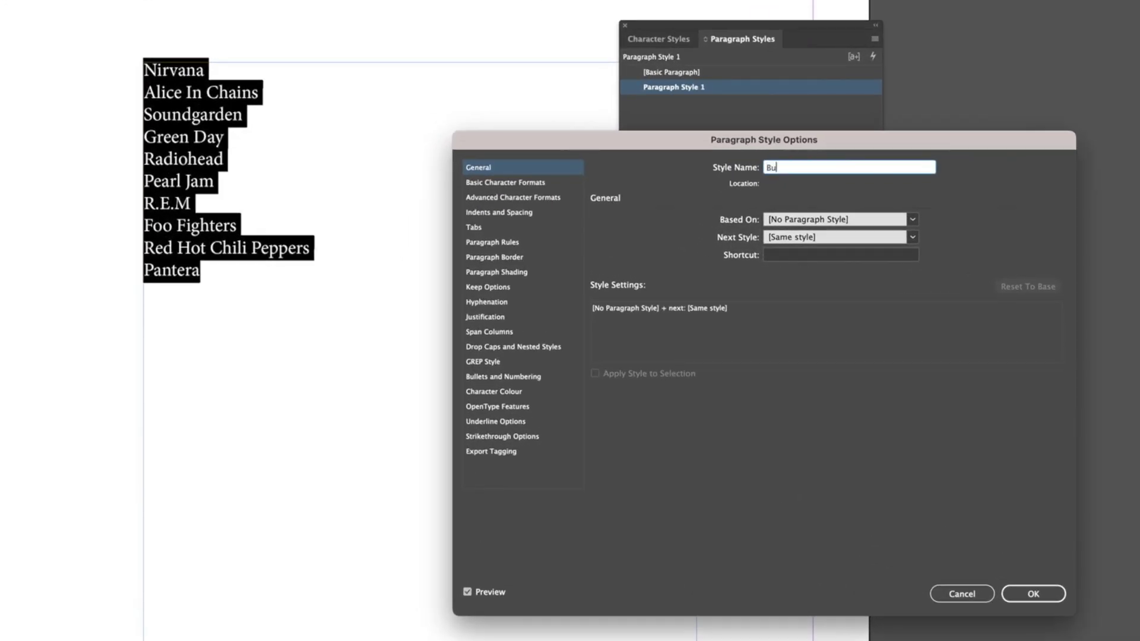
pyautogui.write('llet List')
# - Set the Bullet List style's list type to Bullets in Bullets and Numbering
pyautogui.click(512, 375)
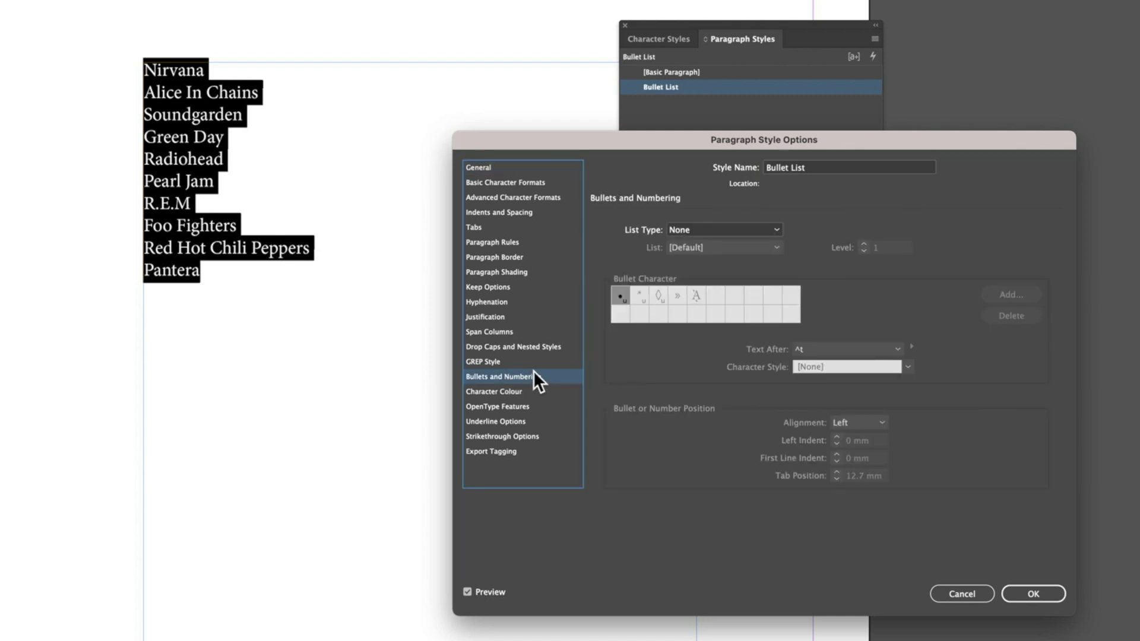
pyautogui.click(702, 231)
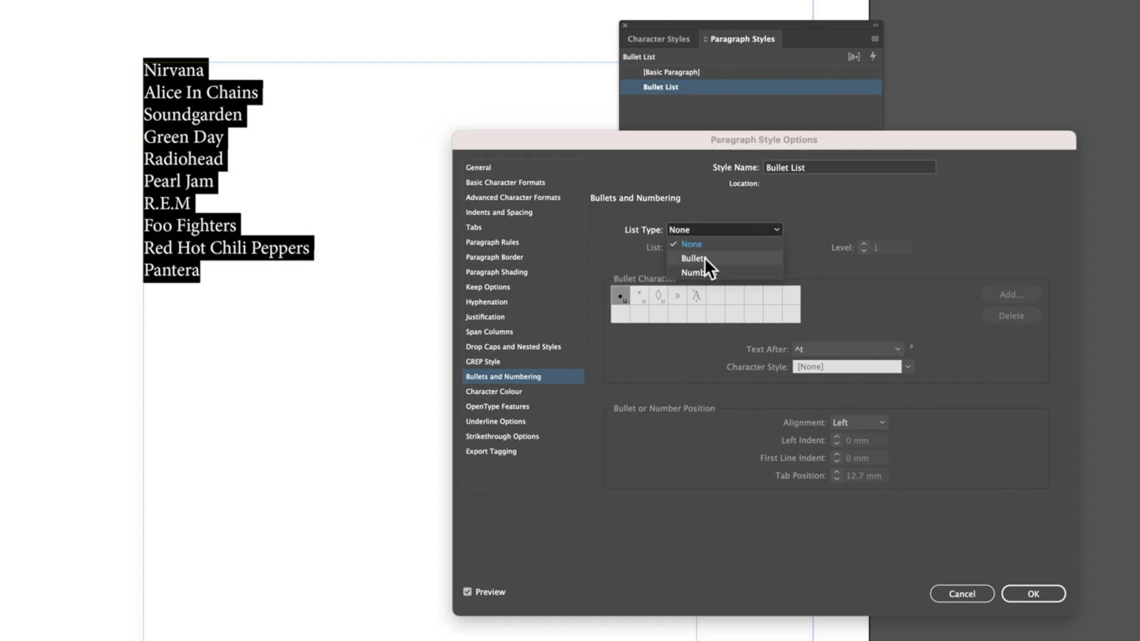
pyautogui.click(704, 258)
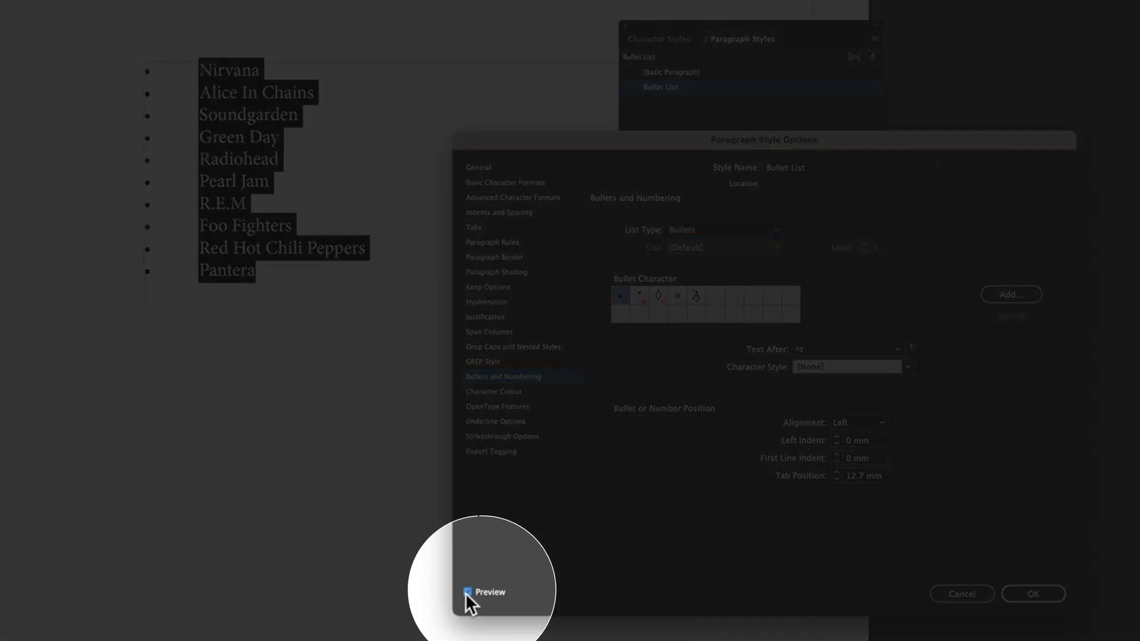
pyautogui.click(466, 592)
pyautogui.click(466, 592)
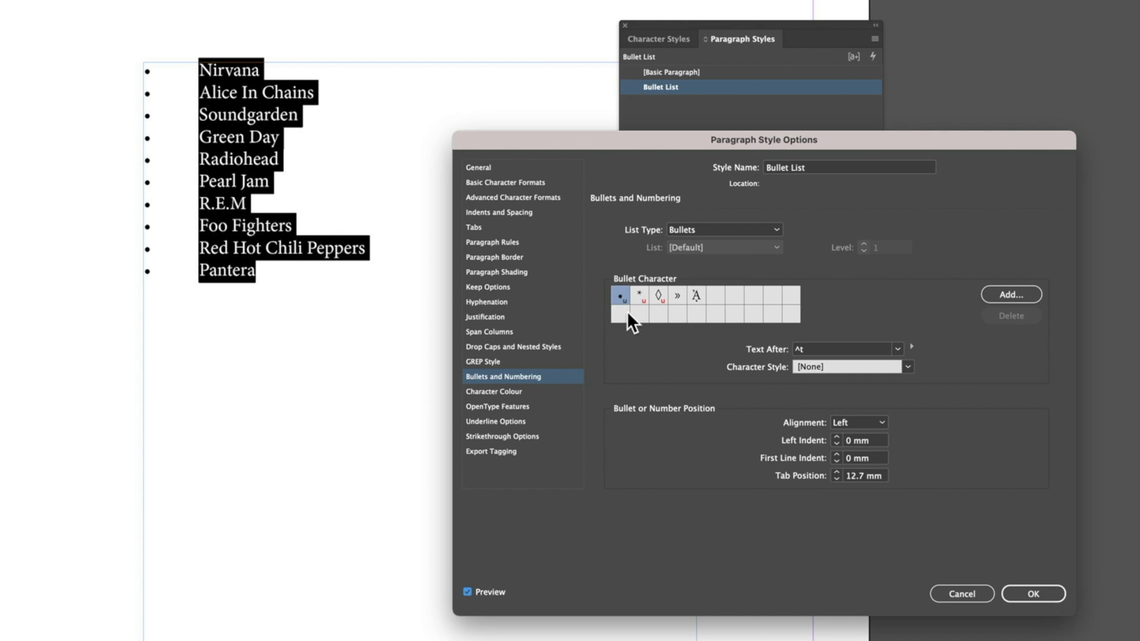
# - Give the bulleted list a 3 mm left indent and a 14 mm tab position
pyautogui.click(836, 437)
pyautogui.click(836, 436)
pyautogui.click(835, 437)
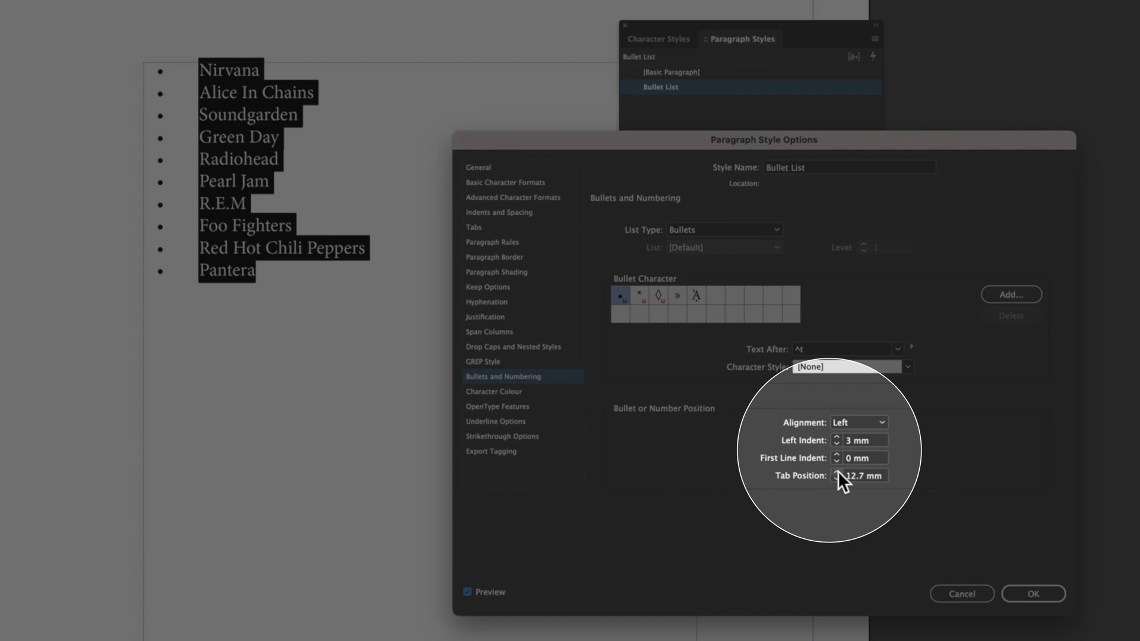
pyautogui.click(837, 472)
pyautogui.click(837, 473)
pyautogui.click(837, 472)
pyautogui.click(837, 472)
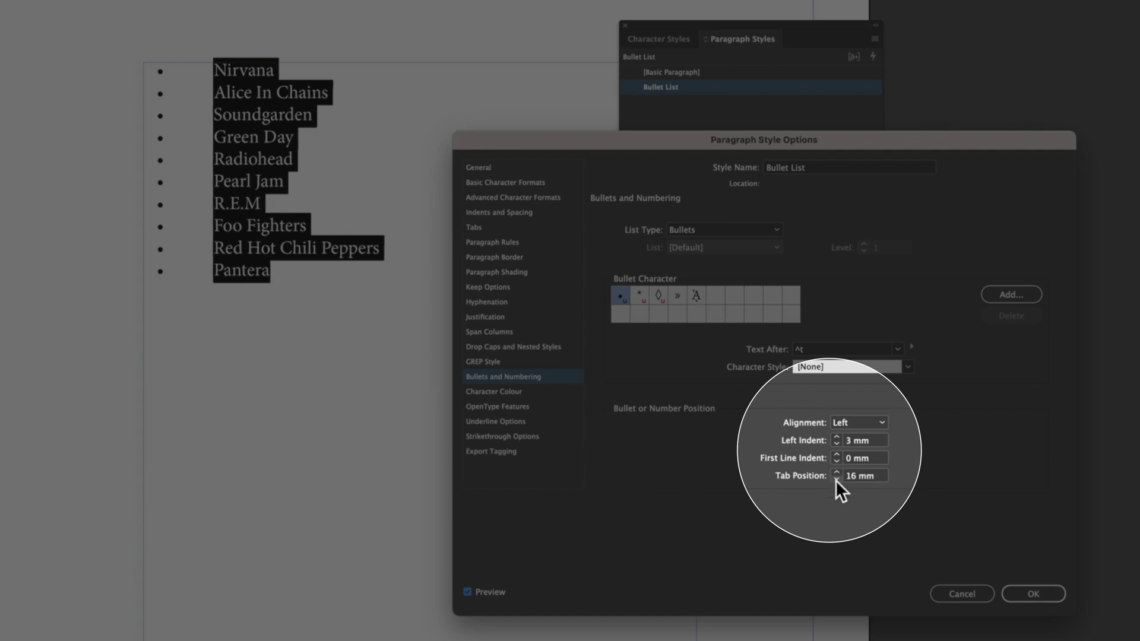
pyautogui.click(836, 479)
pyautogui.click(836, 480)
pyautogui.click(836, 479)
pyautogui.click(836, 479)
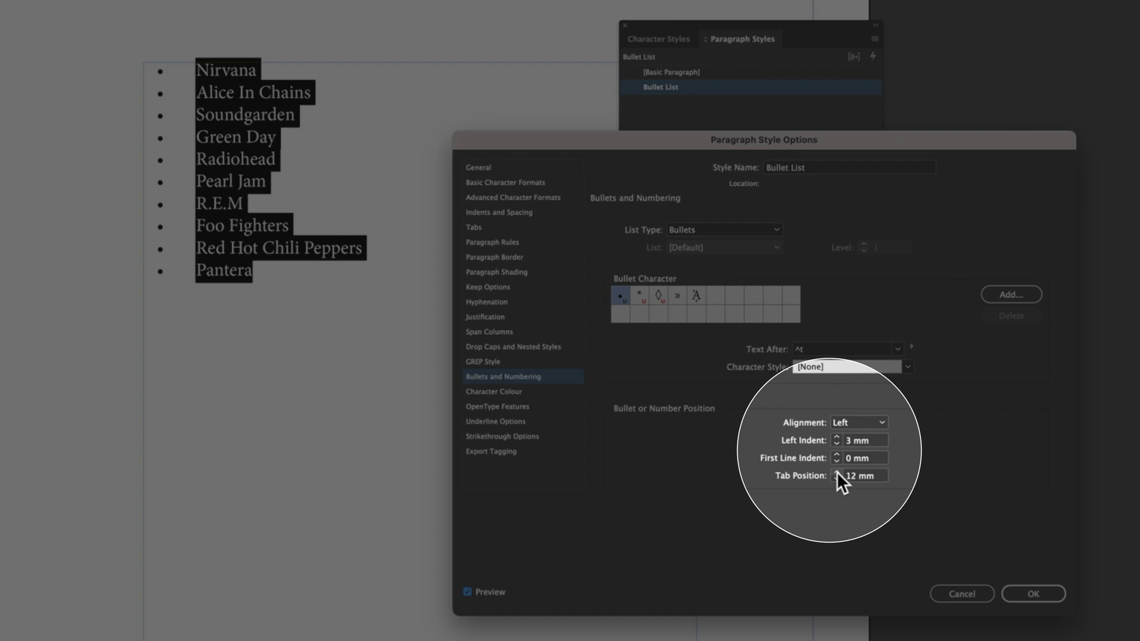
pyautogui.click(836, 471)
pyautogui.click(836, 471)
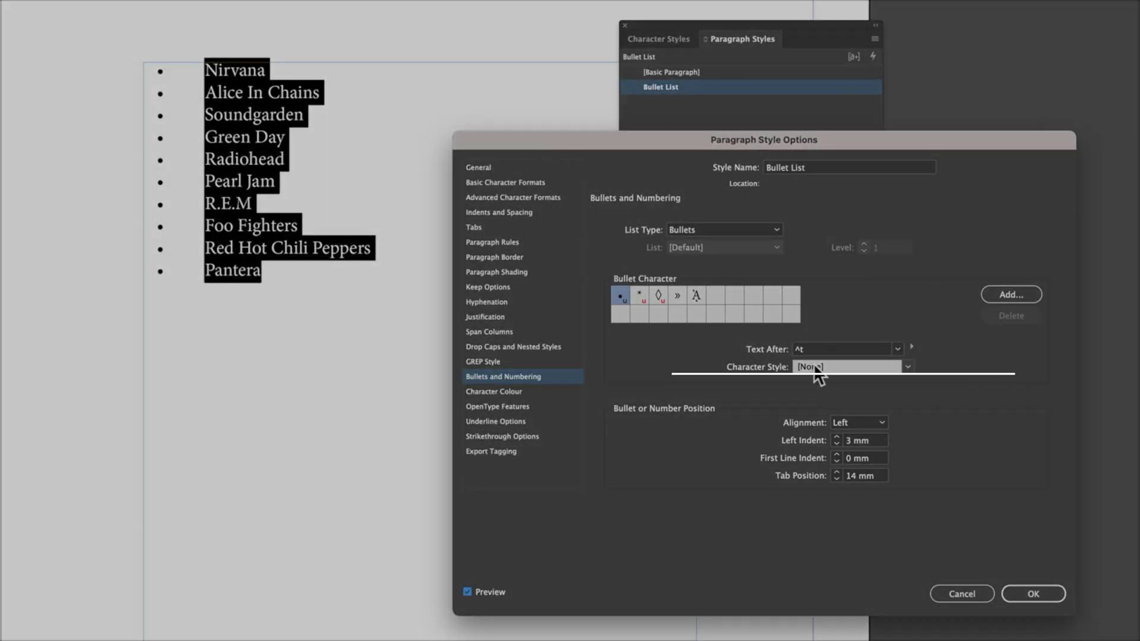
pyautogui.click(814, 367)
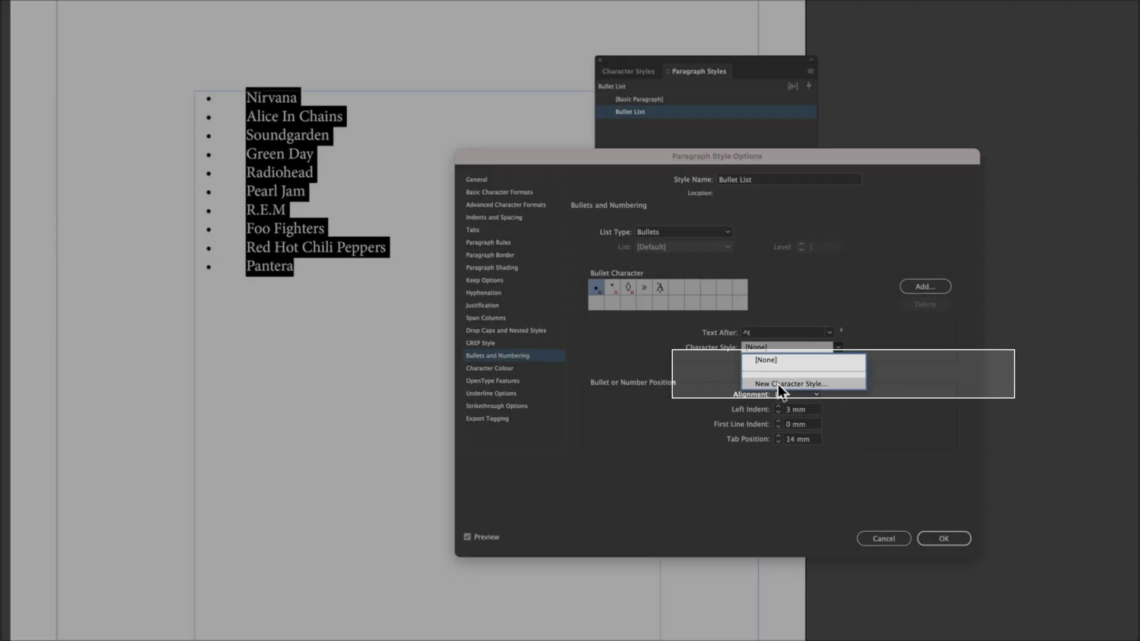
# - Create a 24 pt 'Bullet Size & Colour' bullet character style, then set 5 mm indent and 13 mm tab
pyautogui.click(834, 411)
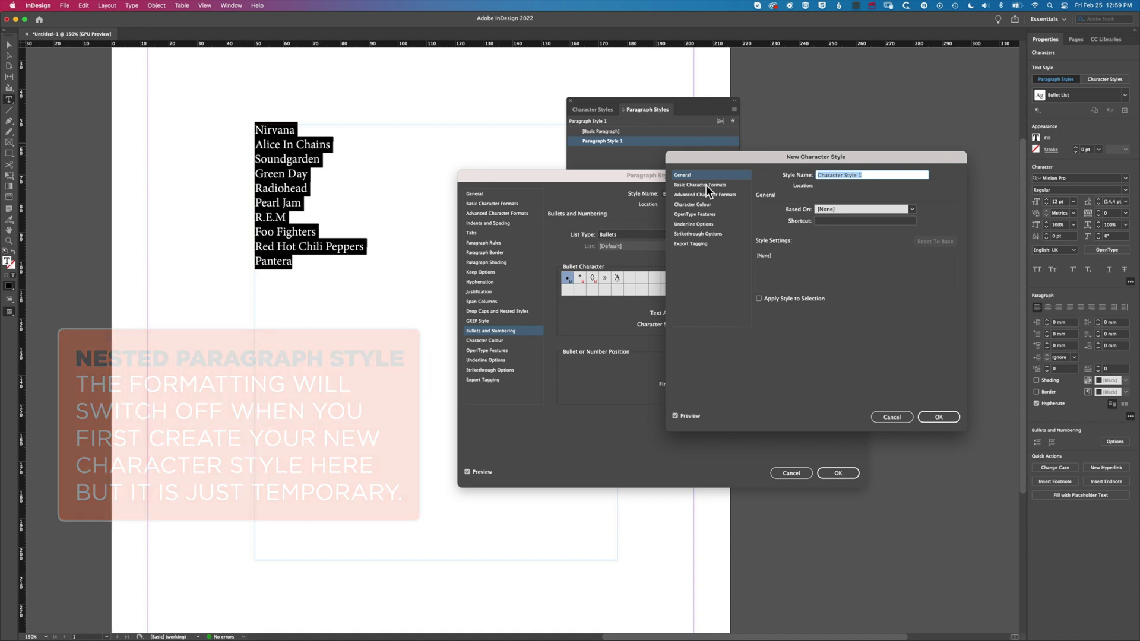
pyautogui.click(707, 185)
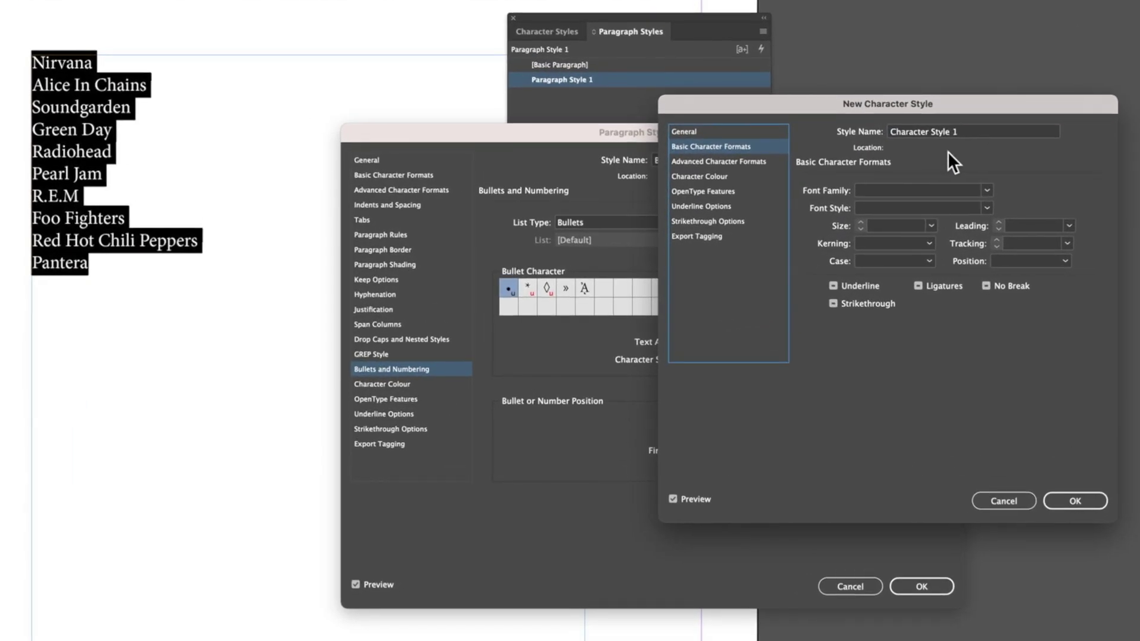
pyautogui.click(930, 226)
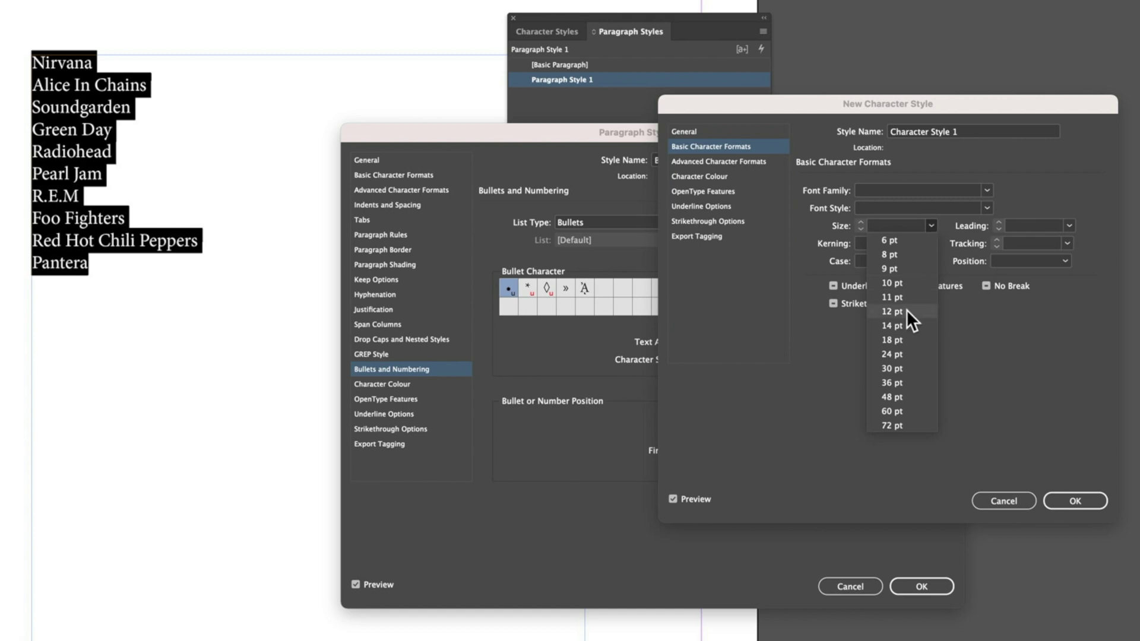
pyautogui.click(890, 354)
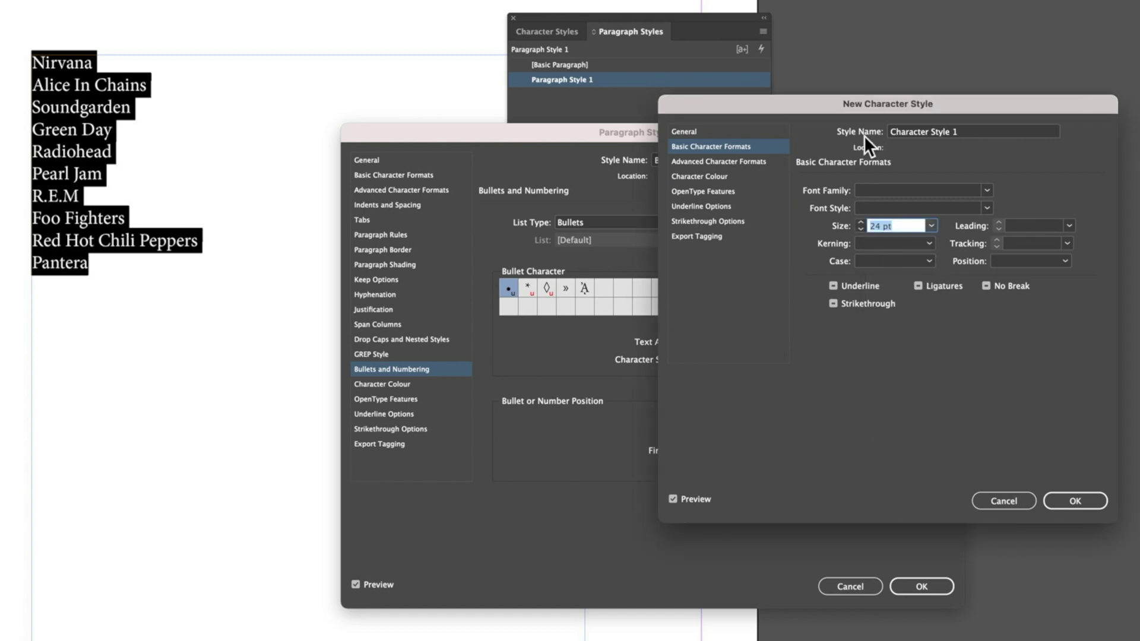
pyautogui.tripleClick(929, 132)
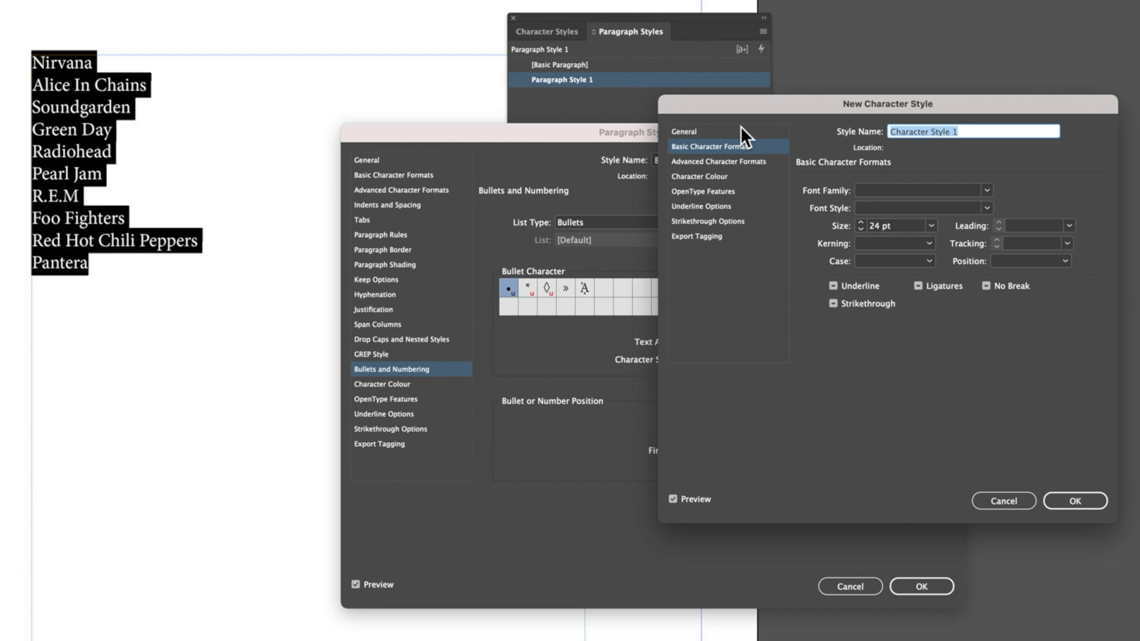
pyautogui.write('Bullet Siz')
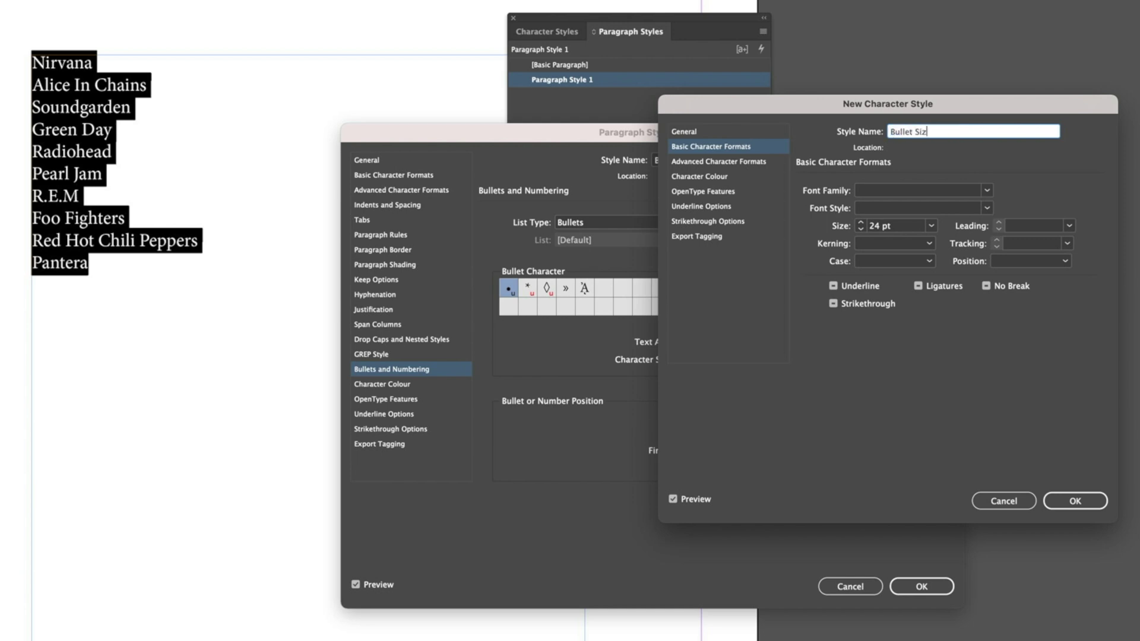
pyautogui.write('e & Colour')
pyautogui.click(1084, 501)
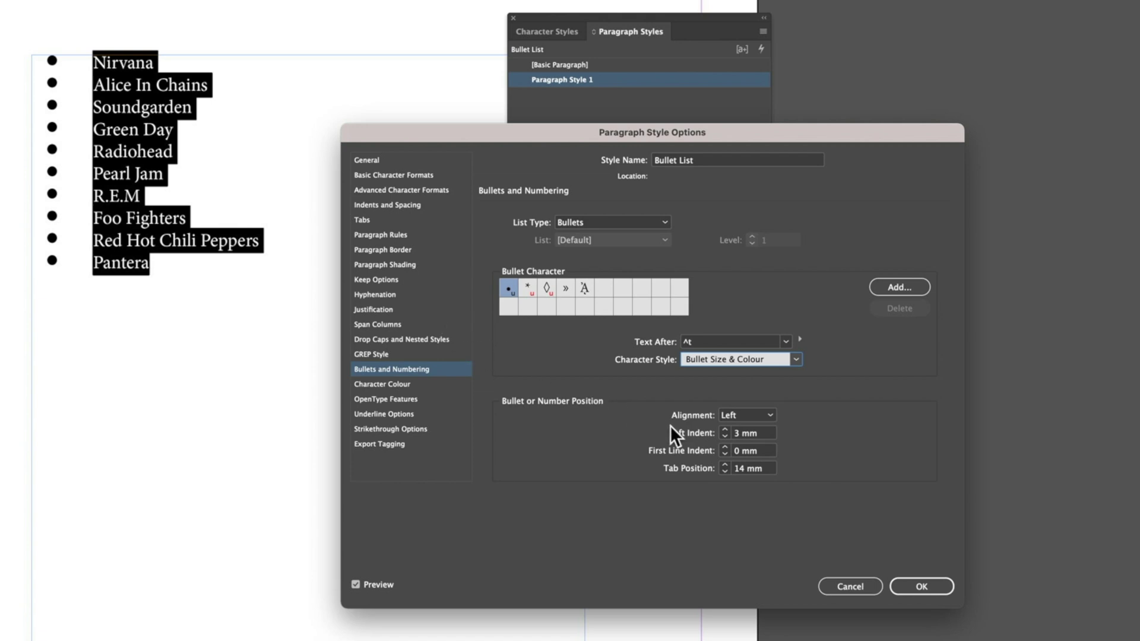
pyautogui.click(726, 430)
pyautogui.click(725, 430)
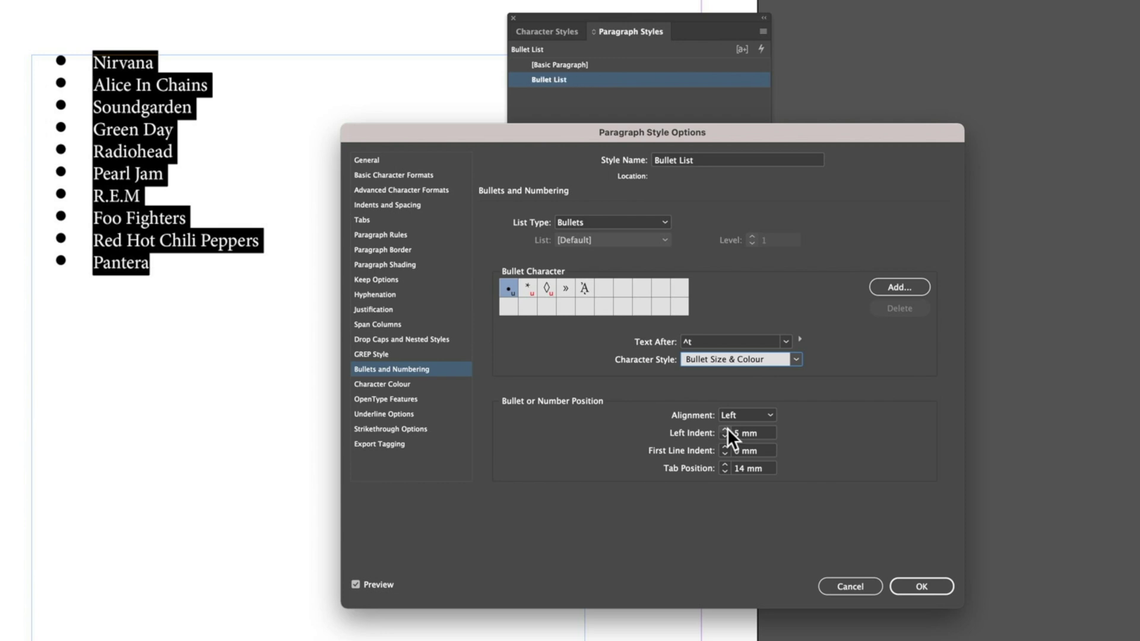
pyautogui.click(724, 470)
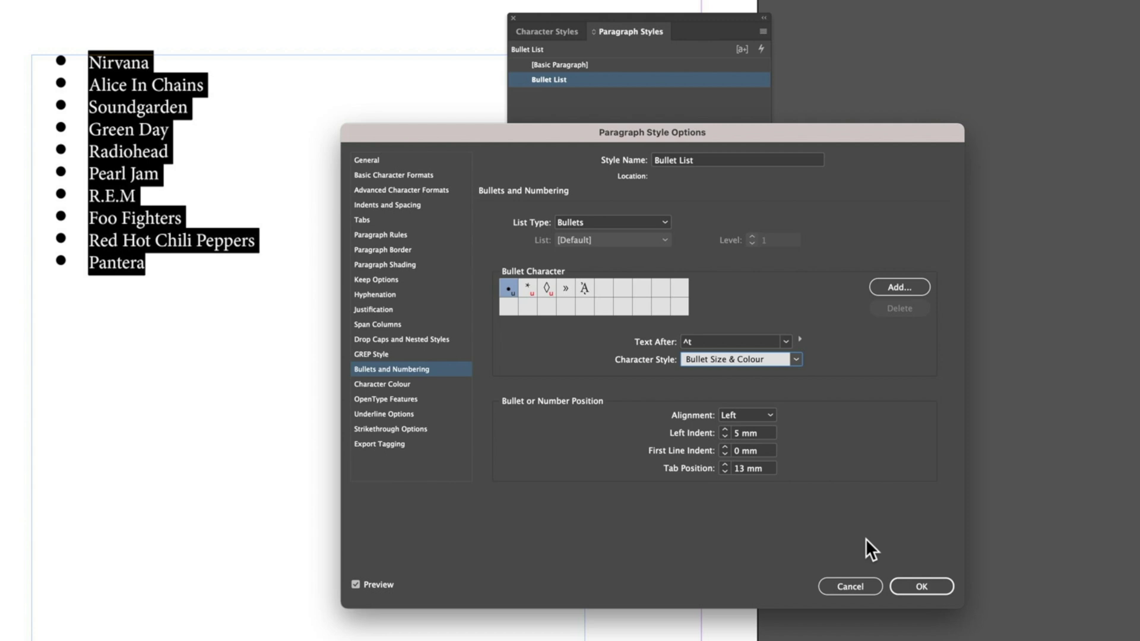
# - Confirm the Bullet List settings, show the Character Styles panel, and deselect everything with Shift+Cmd+A
pyautogui.click(921, 586)
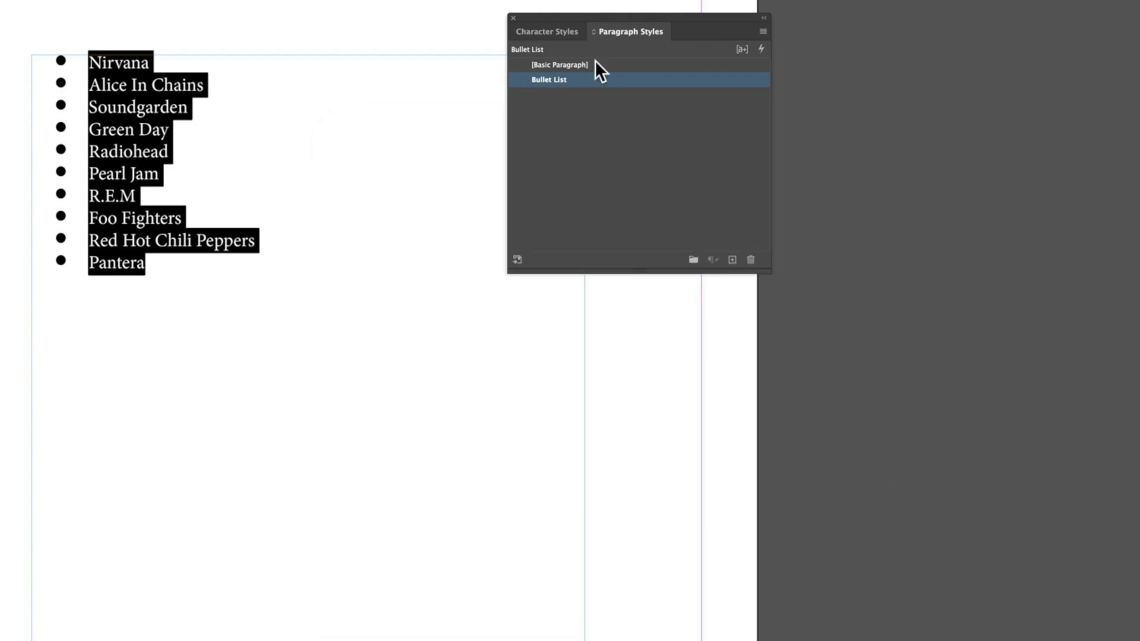
pyautogui.click(547, 28)
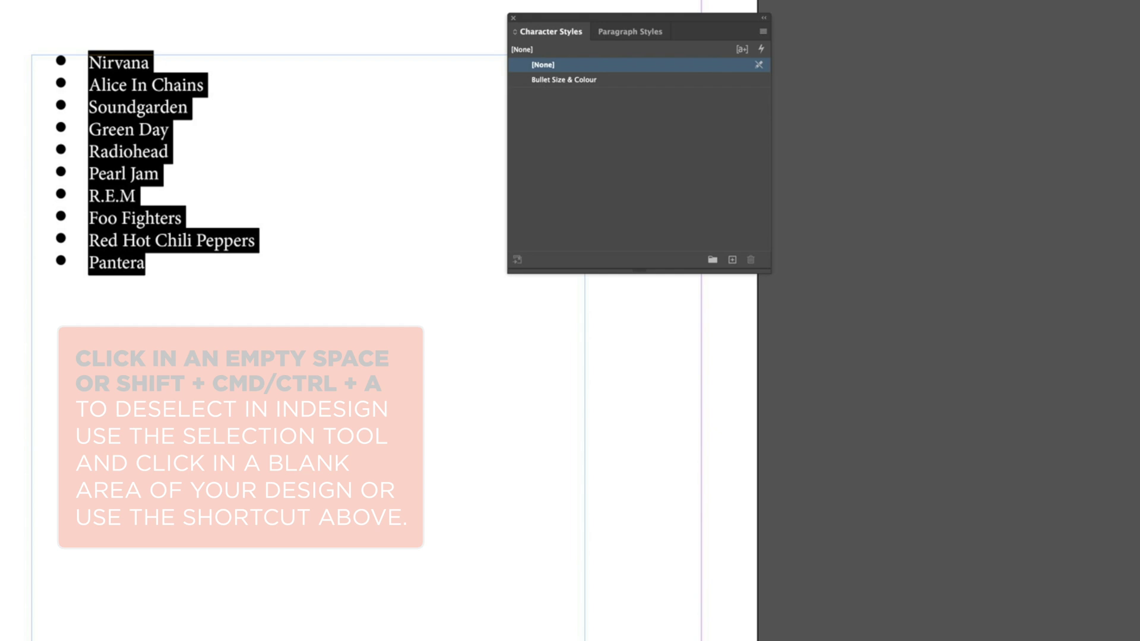
pyautogui.press('super+shift+a')
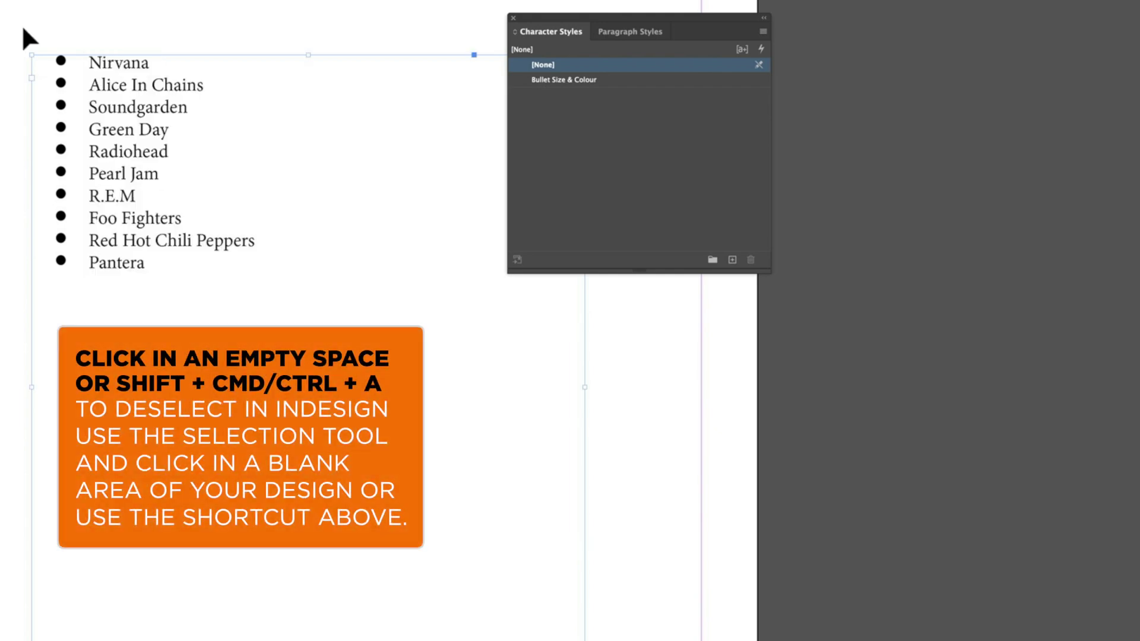
pyautogui.press('super+shift+a')
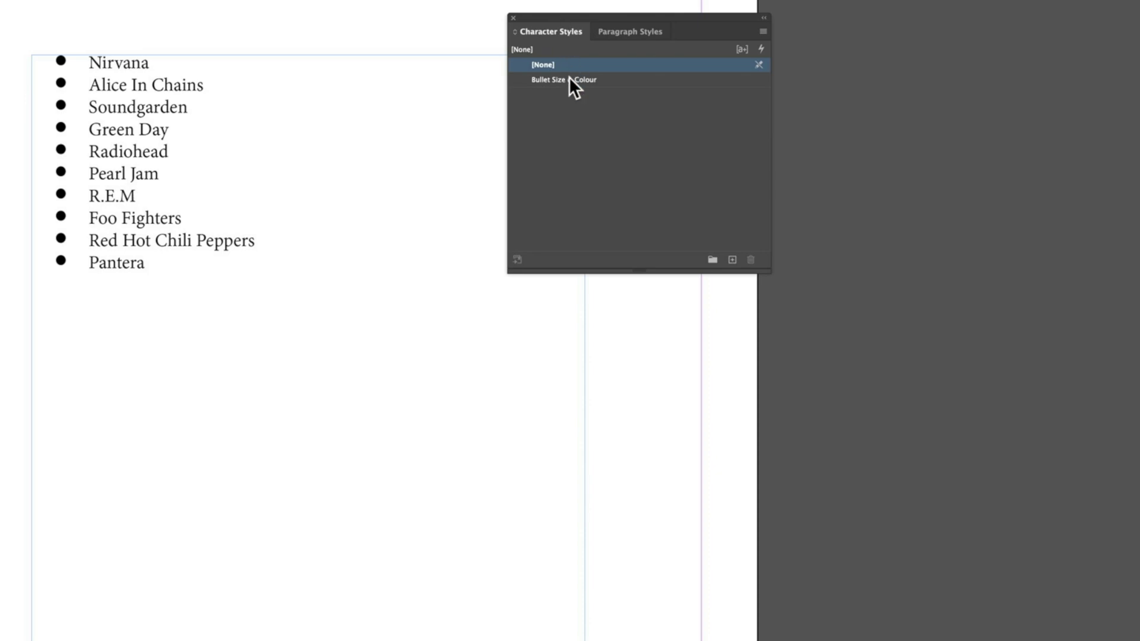
# - Change Bullet Size & Colour to 30 pt with the C=0 M=100 Y=0 K=0 magenta character colour
pyautogui.doubleClick(608, 80)
pyautogui.moveTo(722, 104); pyautogui.dragTo(575, 114)
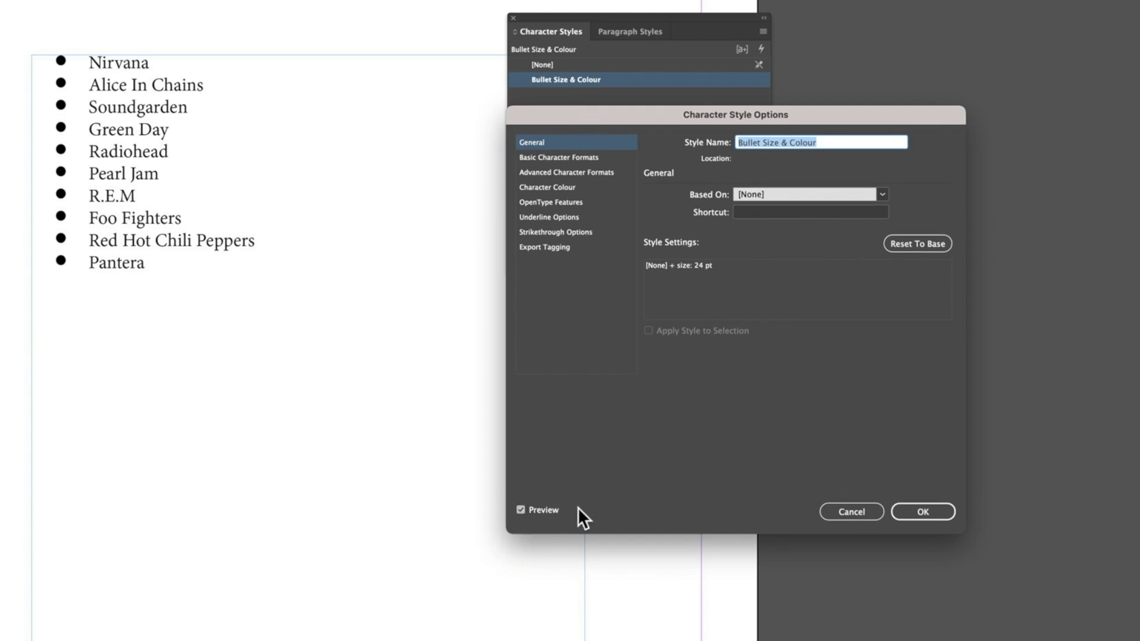
pyautogui.click(571, 157)
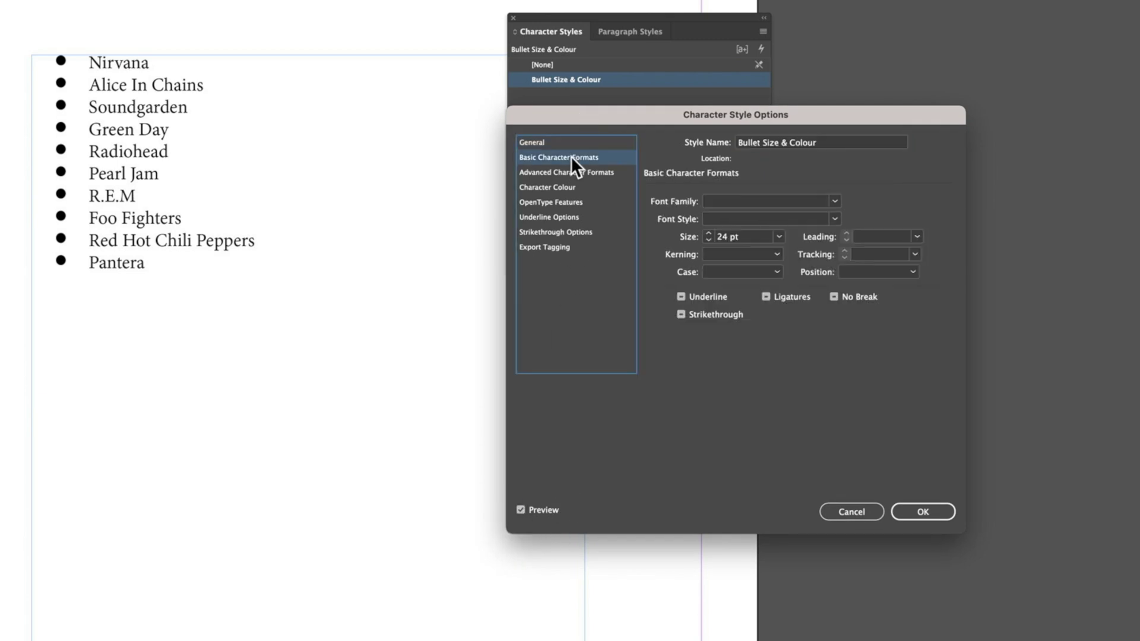
pyautogui.click(708, 233)
pyautogui.click(708, 234)
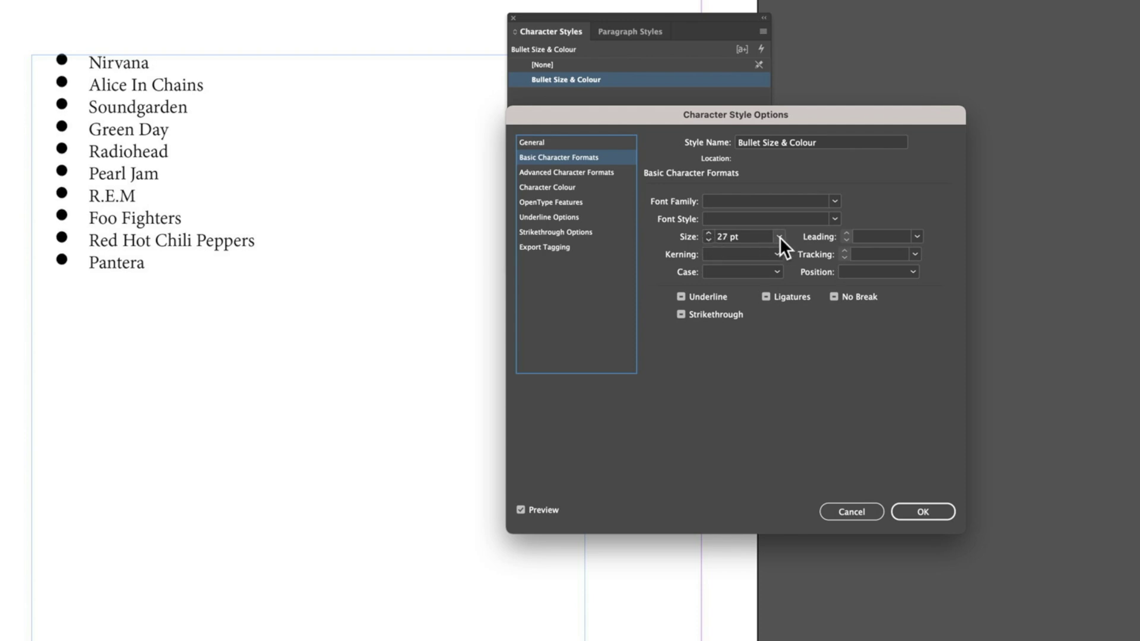
pyautogui.click(779, 237)
pyautogui.click(759, 293)
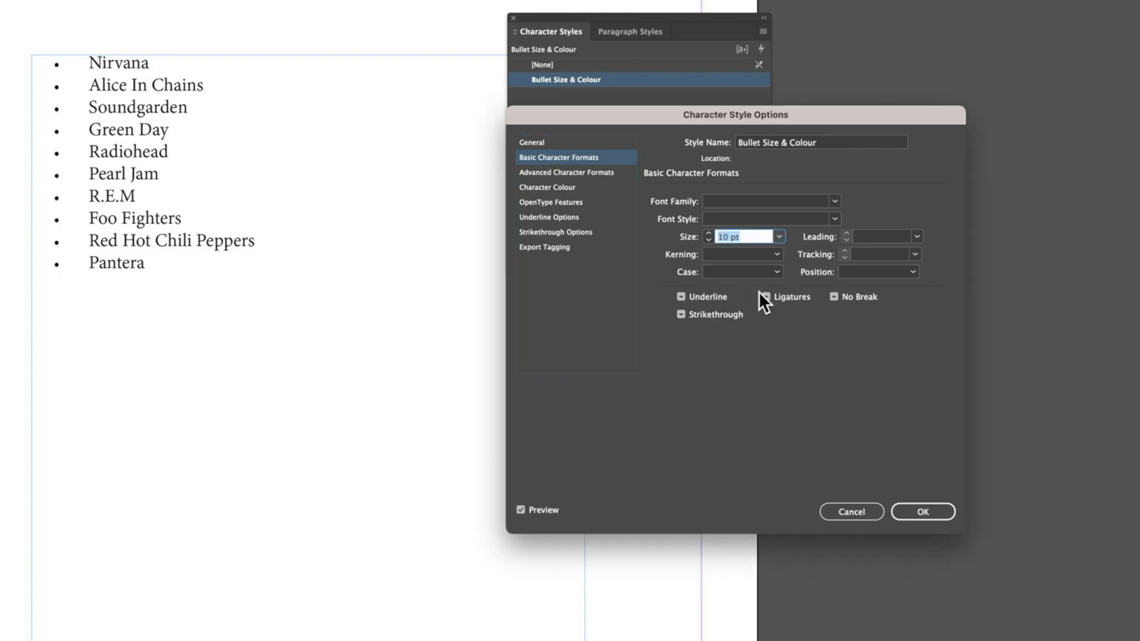
pyautogui.click(778, 237)
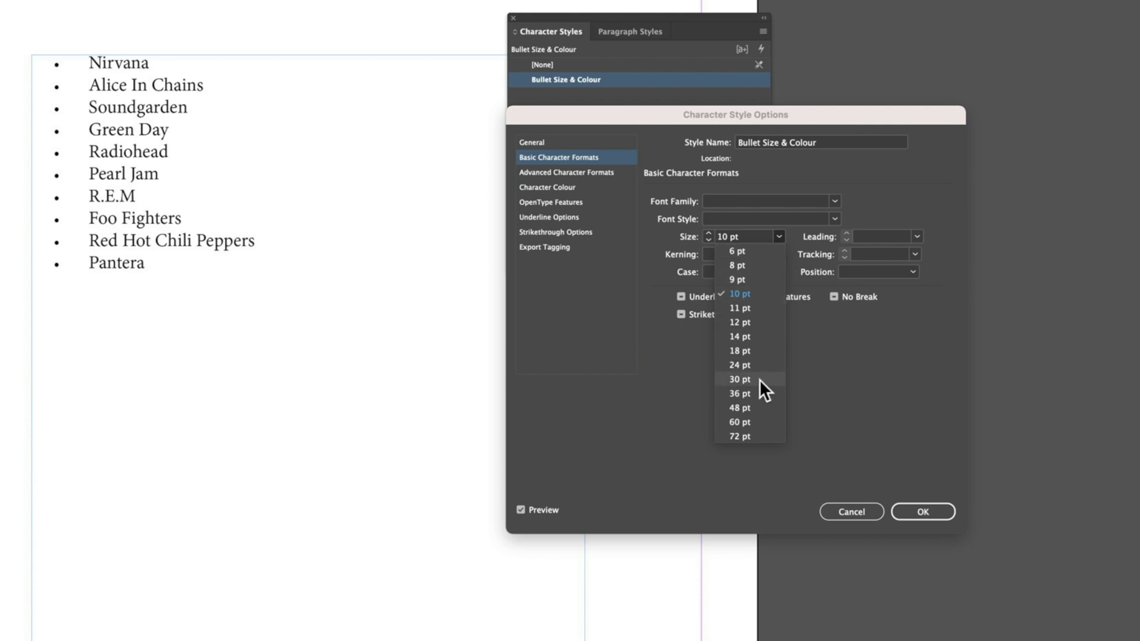
pyautogui.click(741, 379)
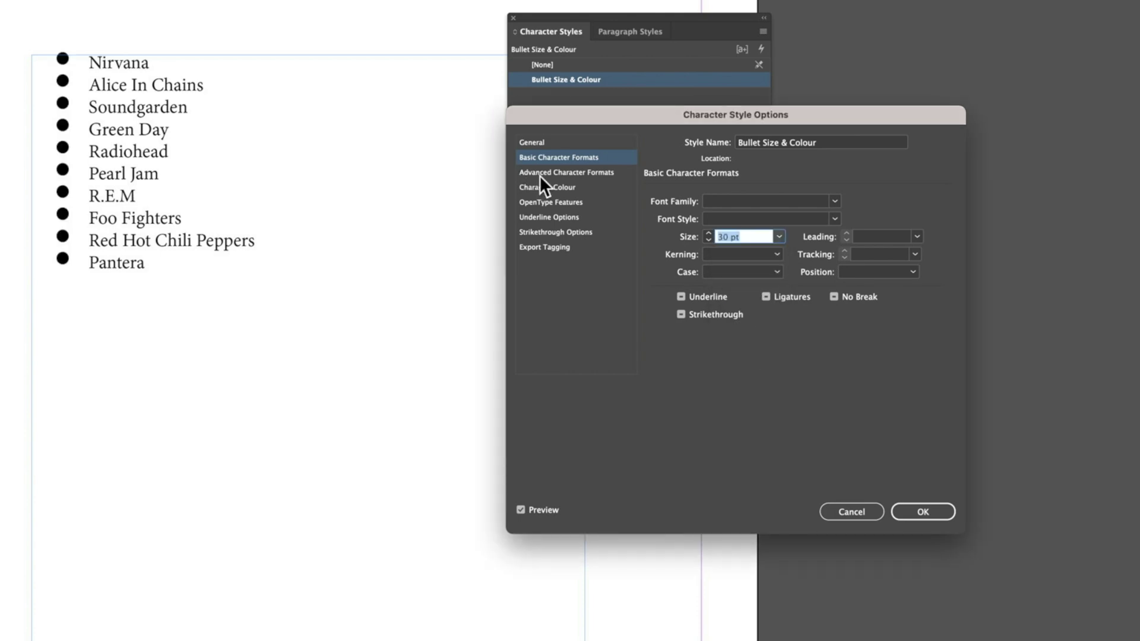
pyautogui.click(549, 188)
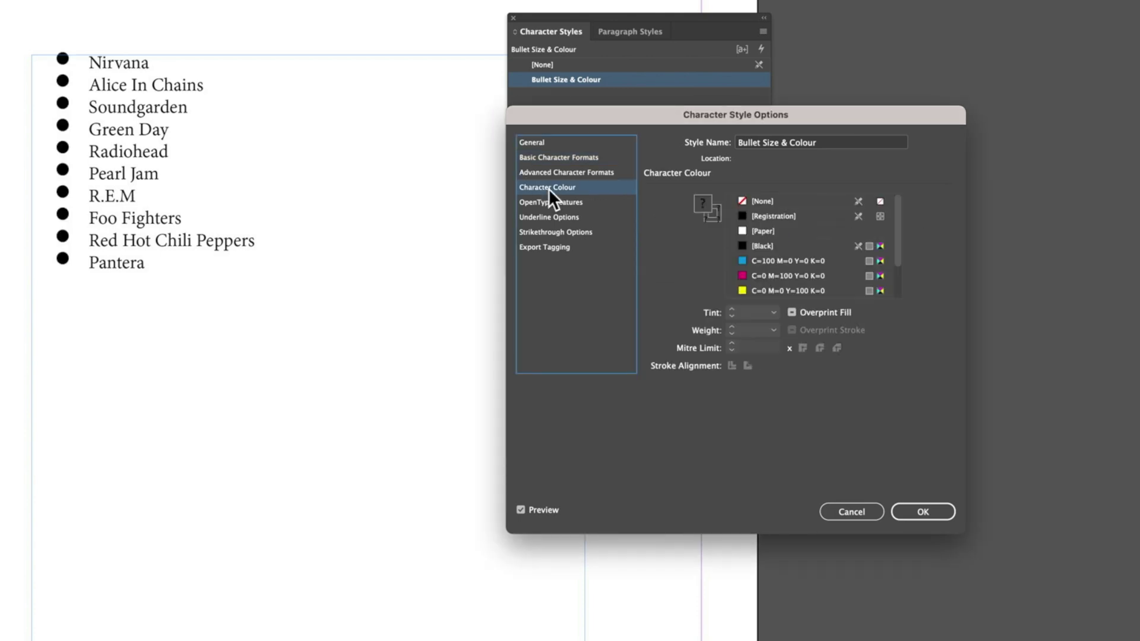
pyautogui.click(747, 276)
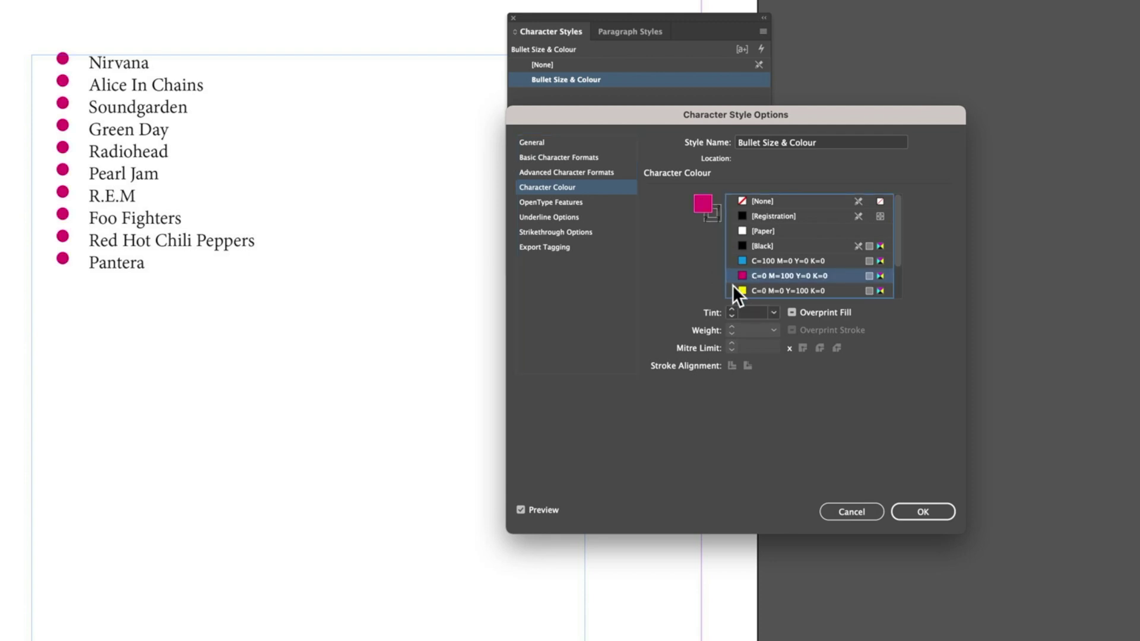
# - Confirm the magenta bullet style, show the Swatches panel, and start a New Colour Swatch
pyautogui.click(914, 512)
pyautogui.click(231, 5)
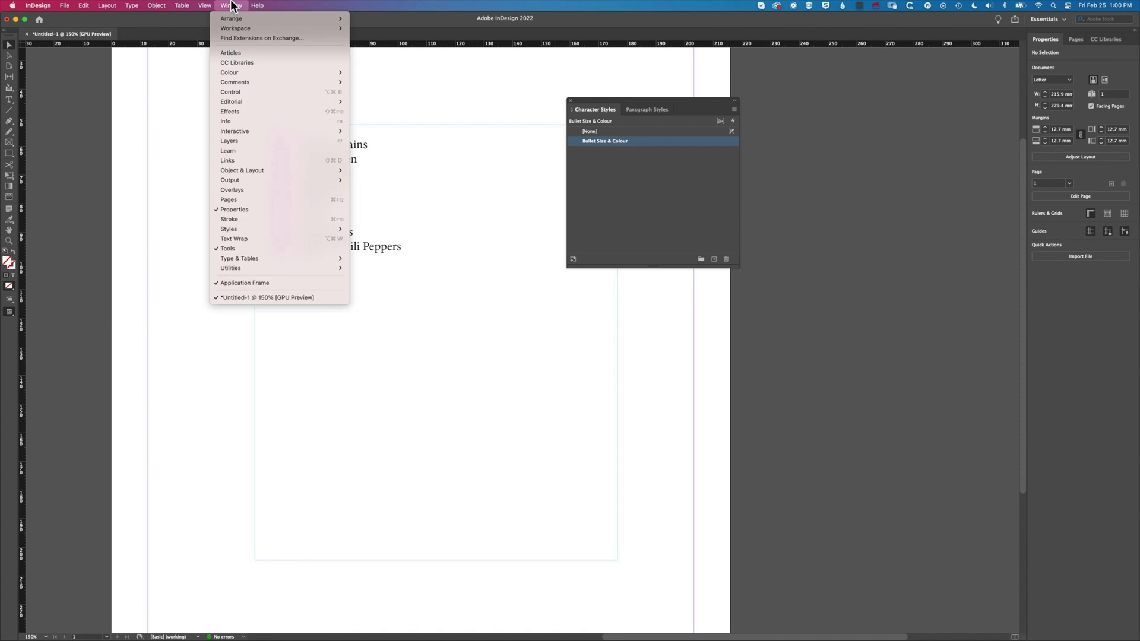
pyautogui.moveTo(245, 73)
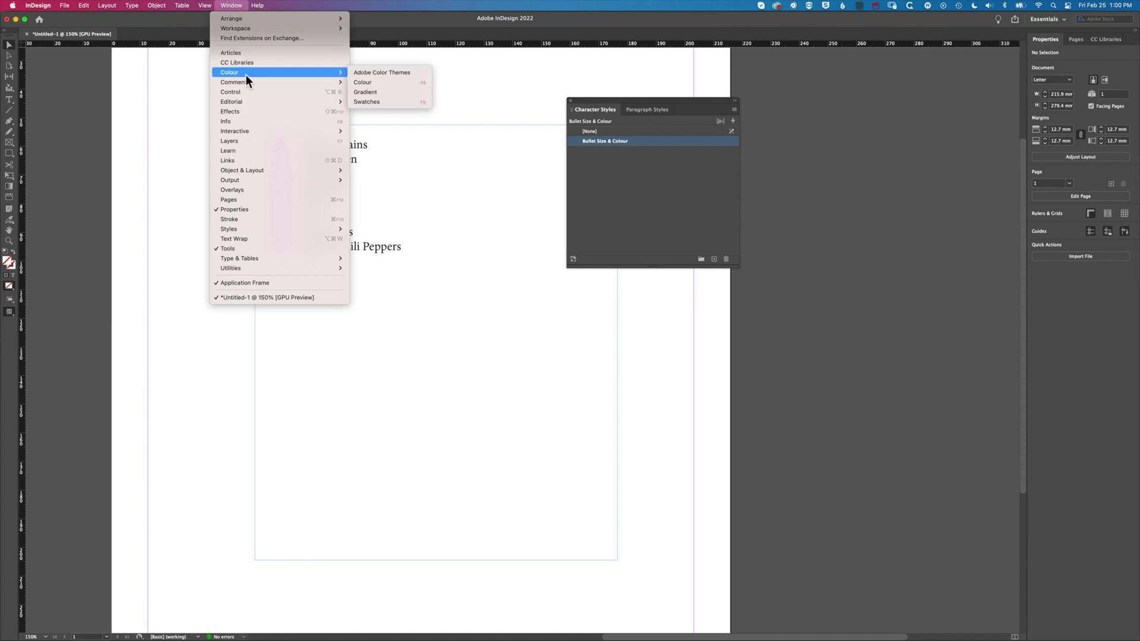
pyautogui.click(376, 101)
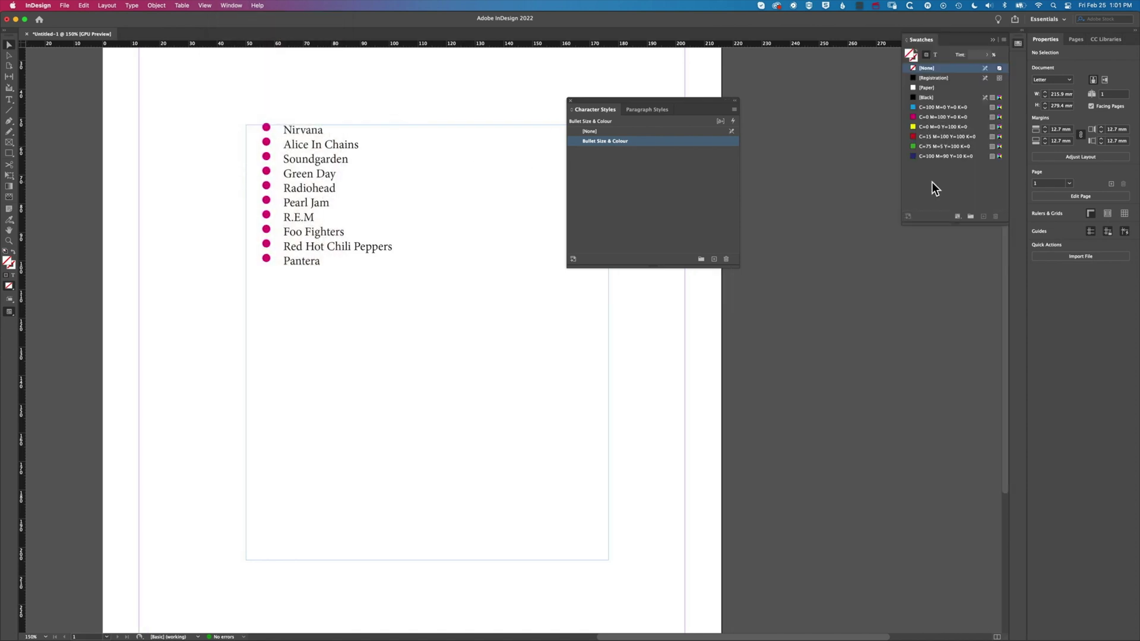
pyautogui.click(1003, 39)
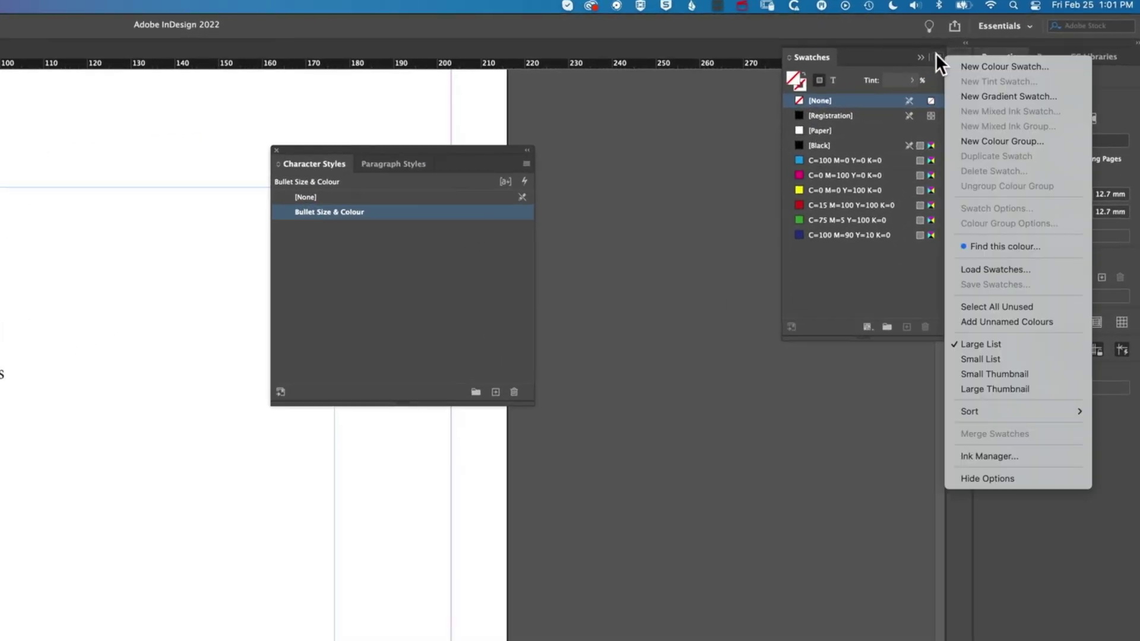
pyautogui.click(960, 64)
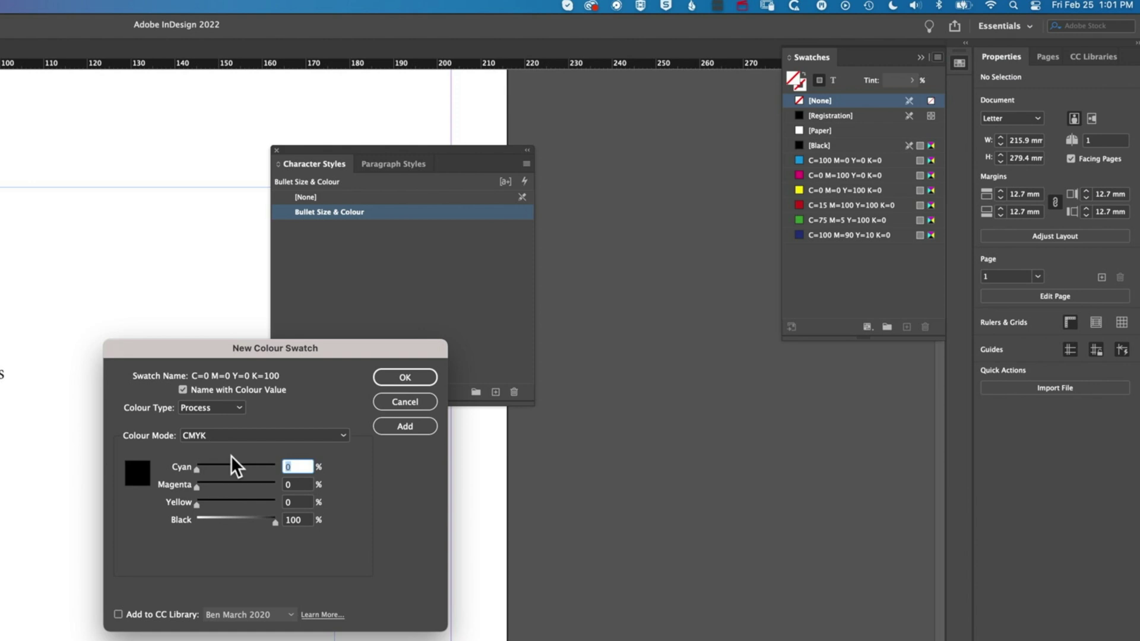
# - Mix Cyan 0, Magenta 67, Yellow 84, Black 23 and add it as a new swatch
pyautogui.write('76')
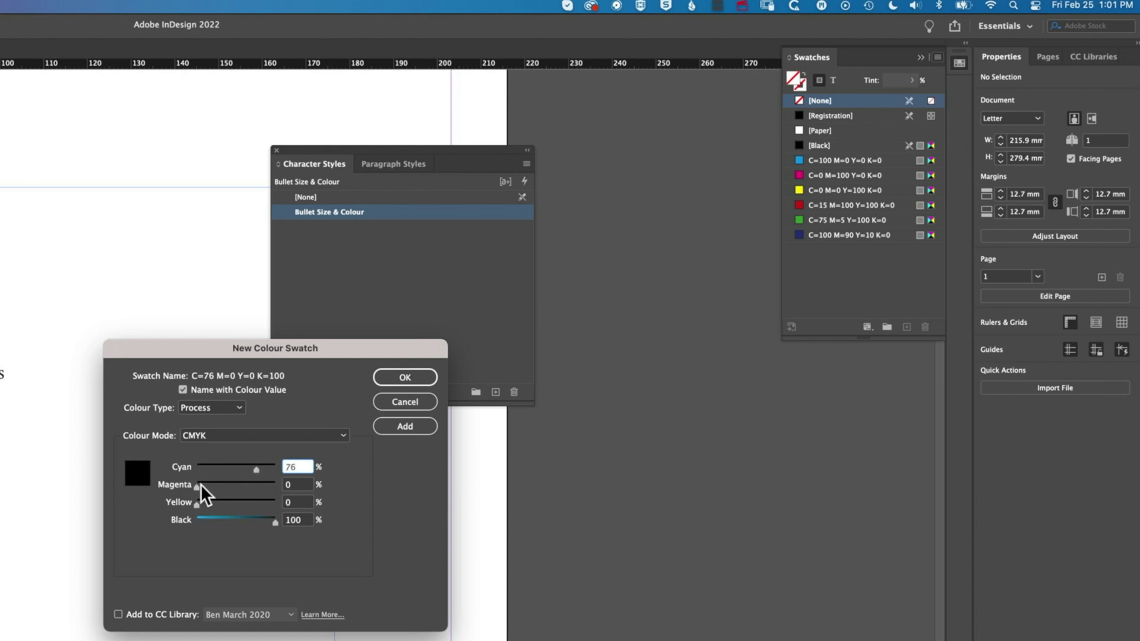
pyautogui.moveTo(201, 483); pyautogui.dragTo(229, 524)
pyautogui.moveTo(256, 469); pyautogui.dragTo(222, 469)
pyautogui.moveTo(234, 487); pyautogui.dragTo(214, 522)
pyautogui.moveTo(227, 487); pyautogui.dragTo(262, 504)
pyautogui.write('0')
pyautogui.moveTo(256, 487); pyautogui.dragTo(249, 484)
pyautogui.click(396, 378)
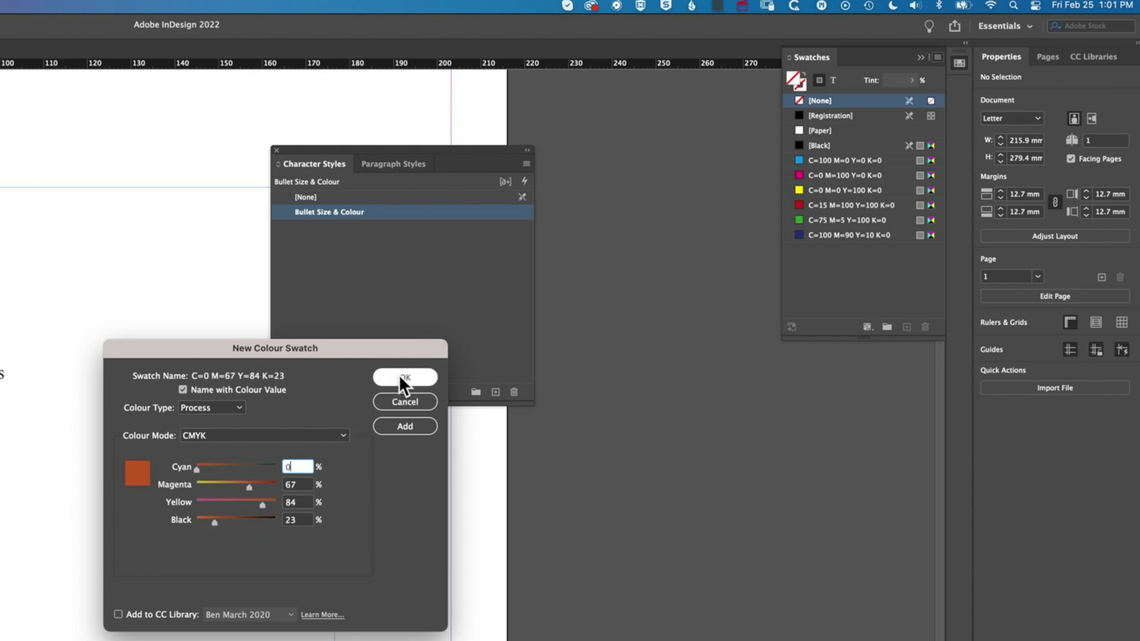
pyautogui.click(412, 419)
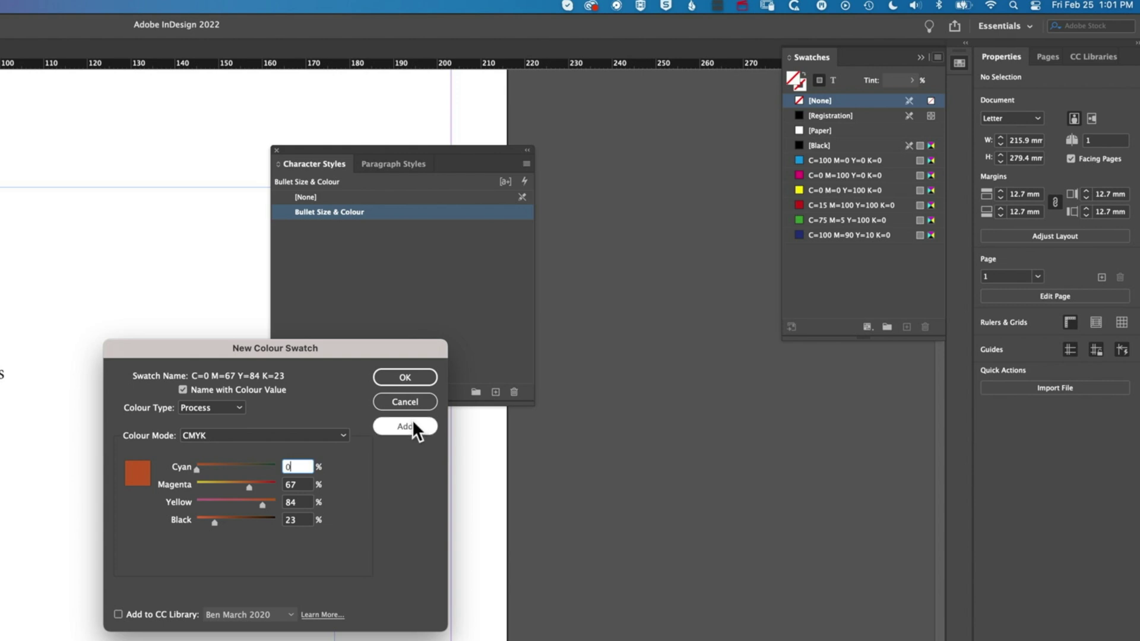
pyautogui.click(405, 374)
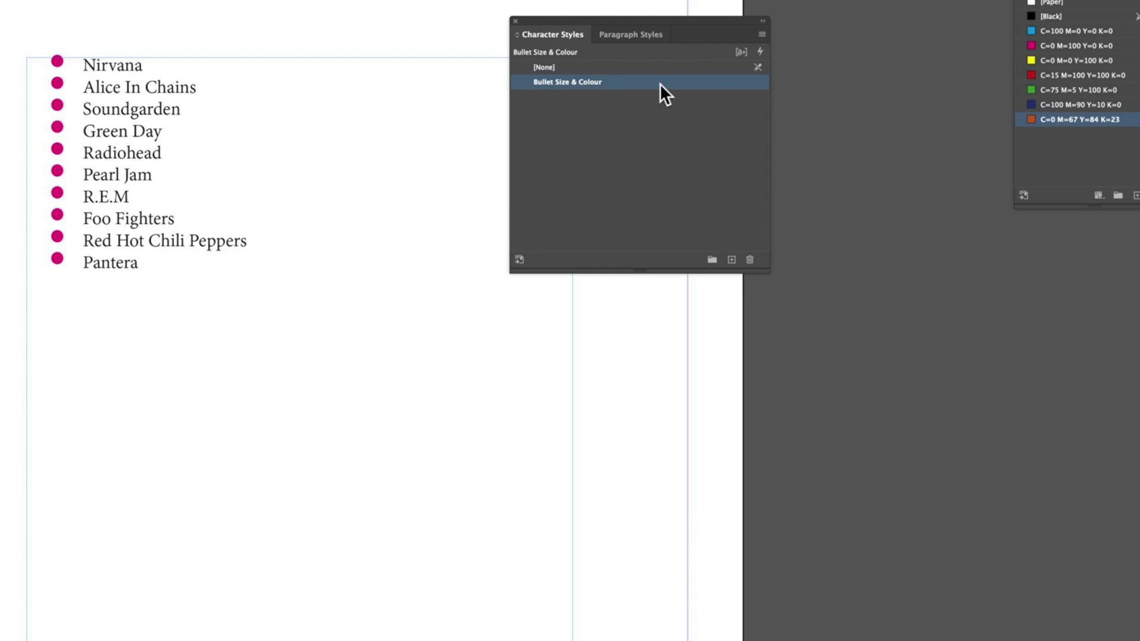
# - Set Bullet Size & Colour's character colour to the orange C=0 M=67 Y=84 K=23 swatch
pyautogui.doubleClick(660, 83)
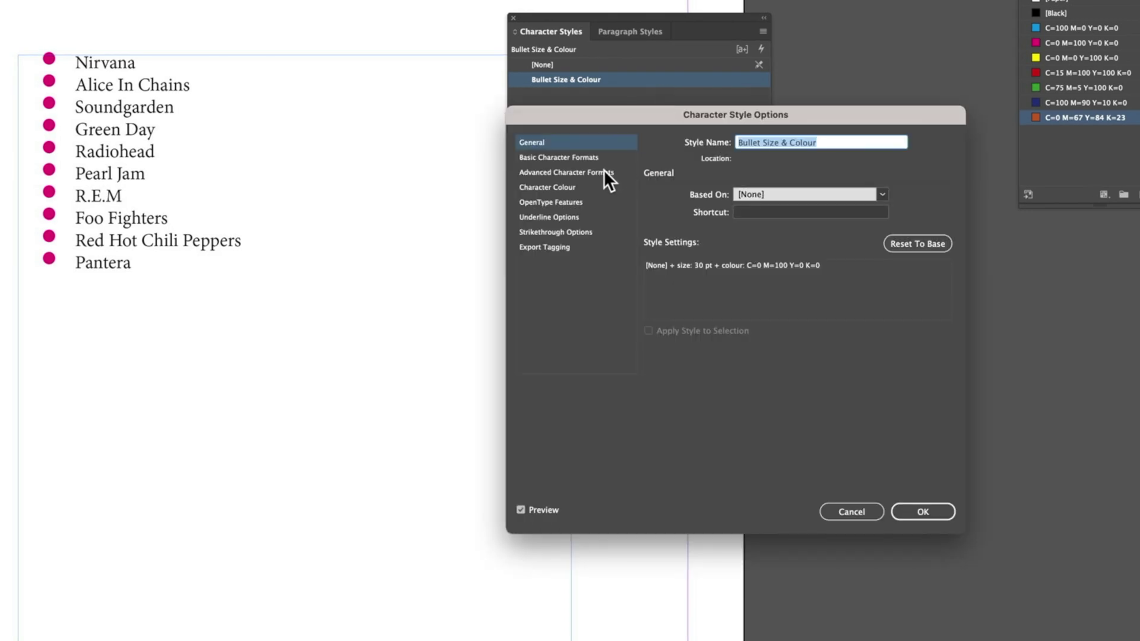
pyautogui.click(590, 187)
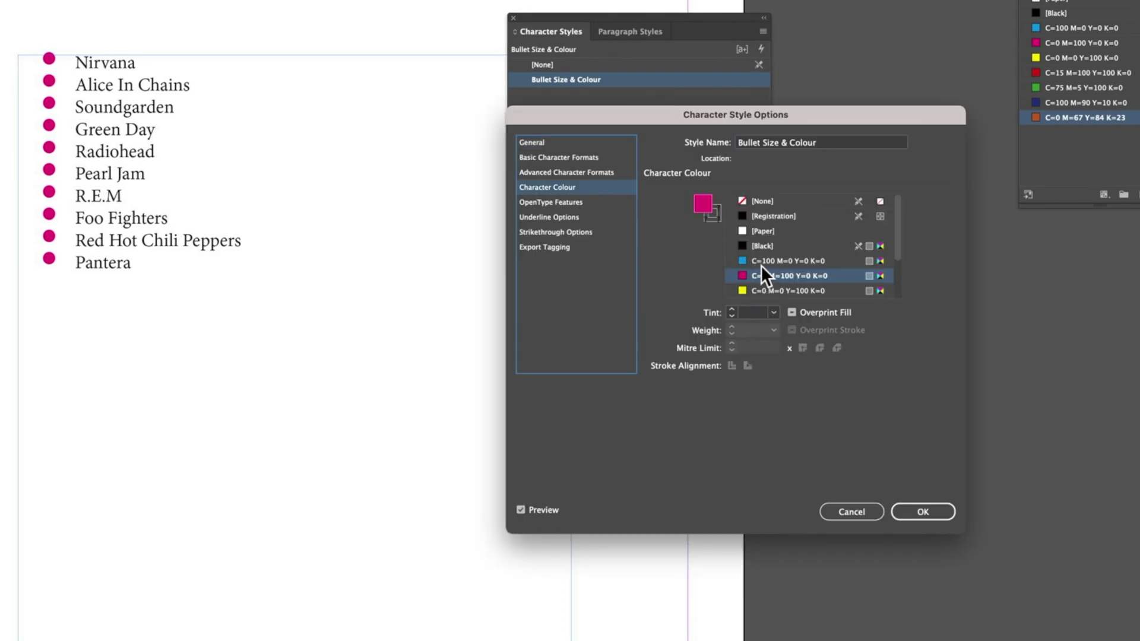
pyautogui.scroll(-3, 761, 265)
pyautogui.click(761, 291)
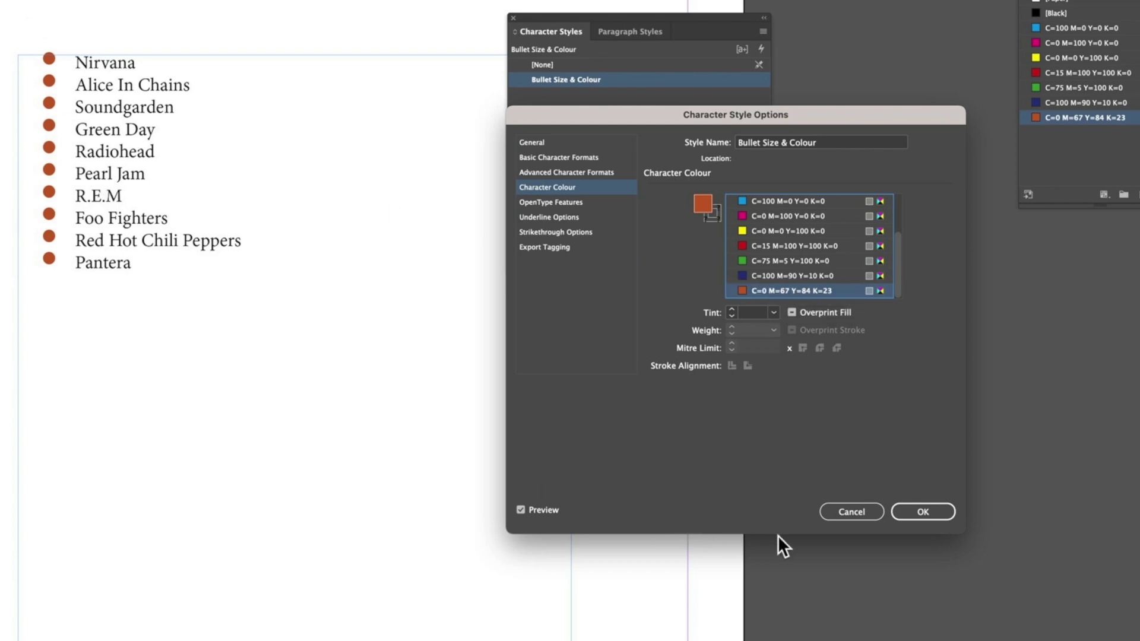
pyautogui.click(922, 510)
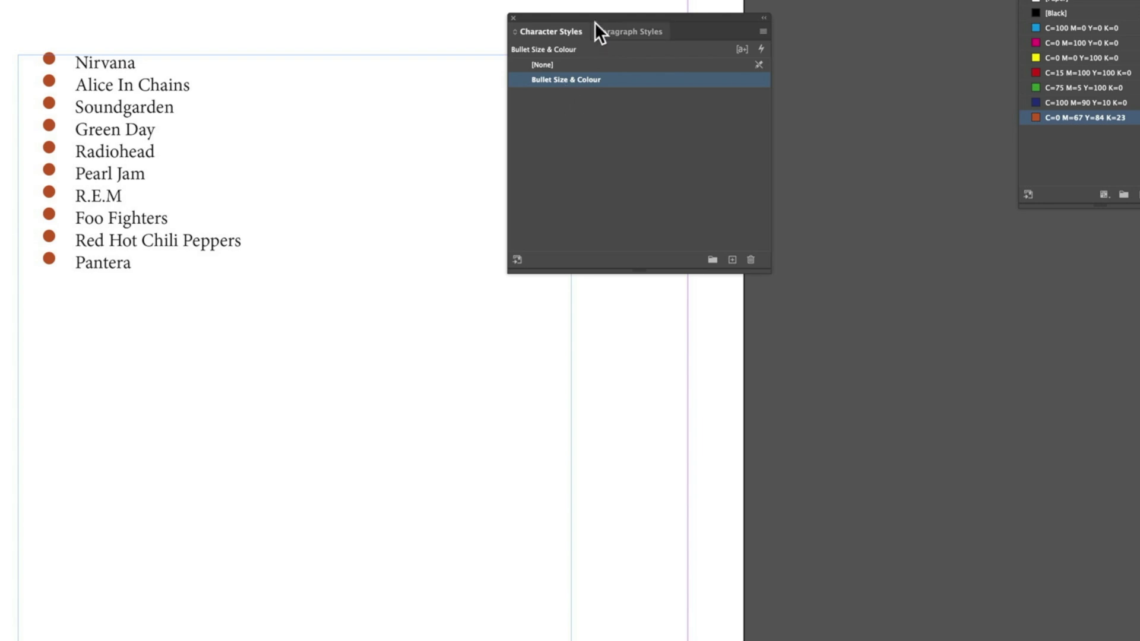
# - Edit the Bullet List paragraph style and show its Bullets and Numbering section
pyautogui.moveTo(567, 22); pyautogui.dragTo(530, 34)
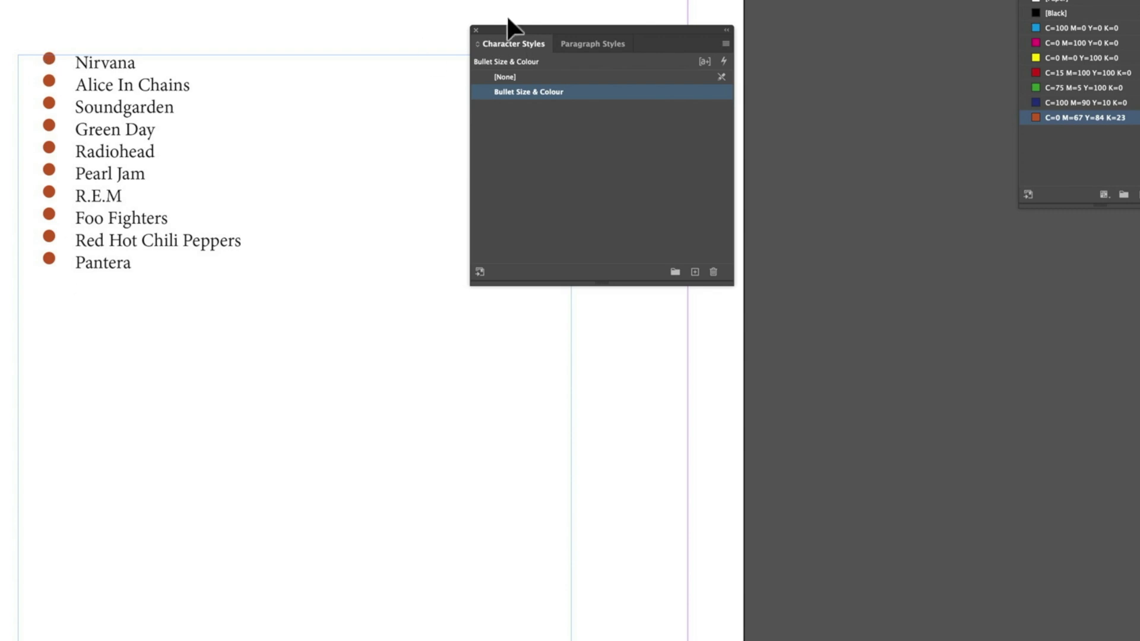
pyautogui.click(598, 46)
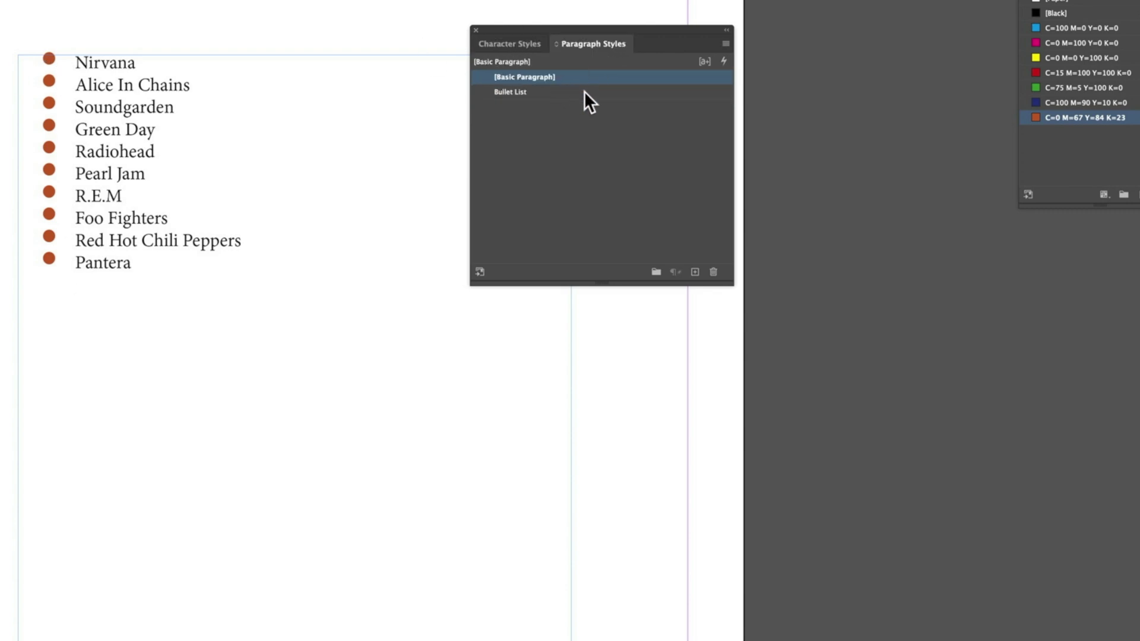
pyautogui.doubleClick(586, 93)
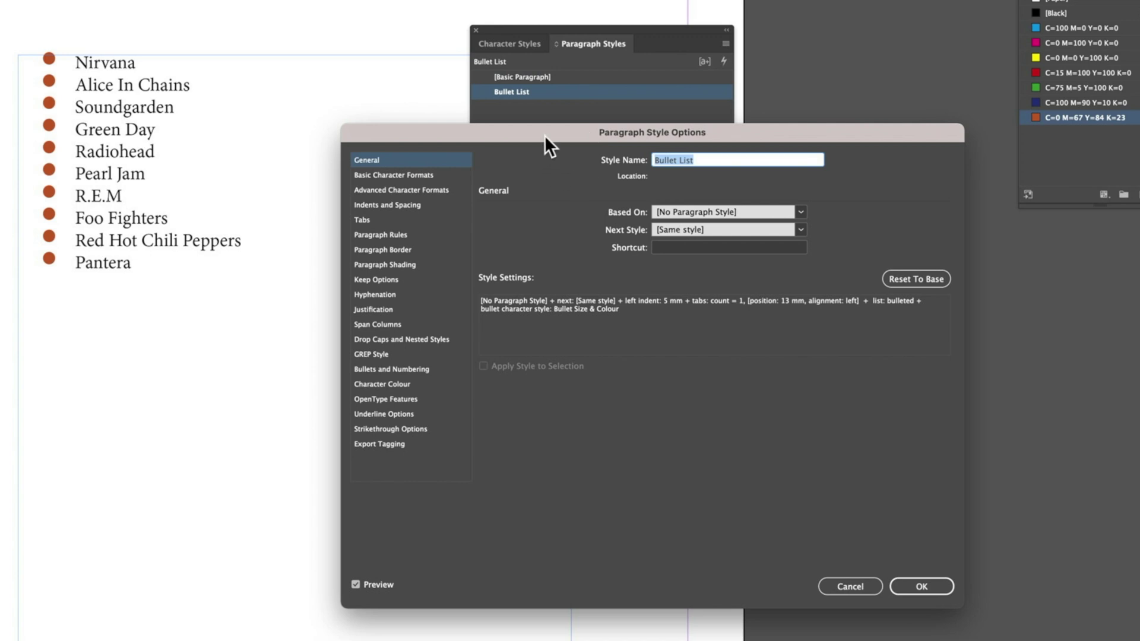
pyautogui.moveTo(544, 135); pyautogui.dragTo(658, 120)
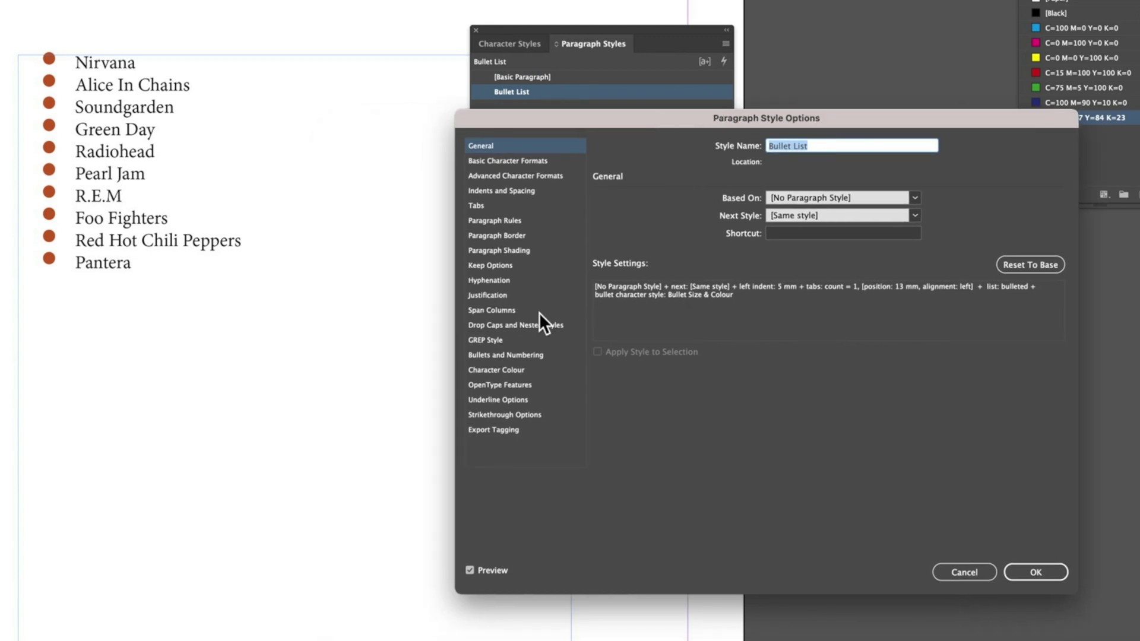
pyautogui.click(532, 355)
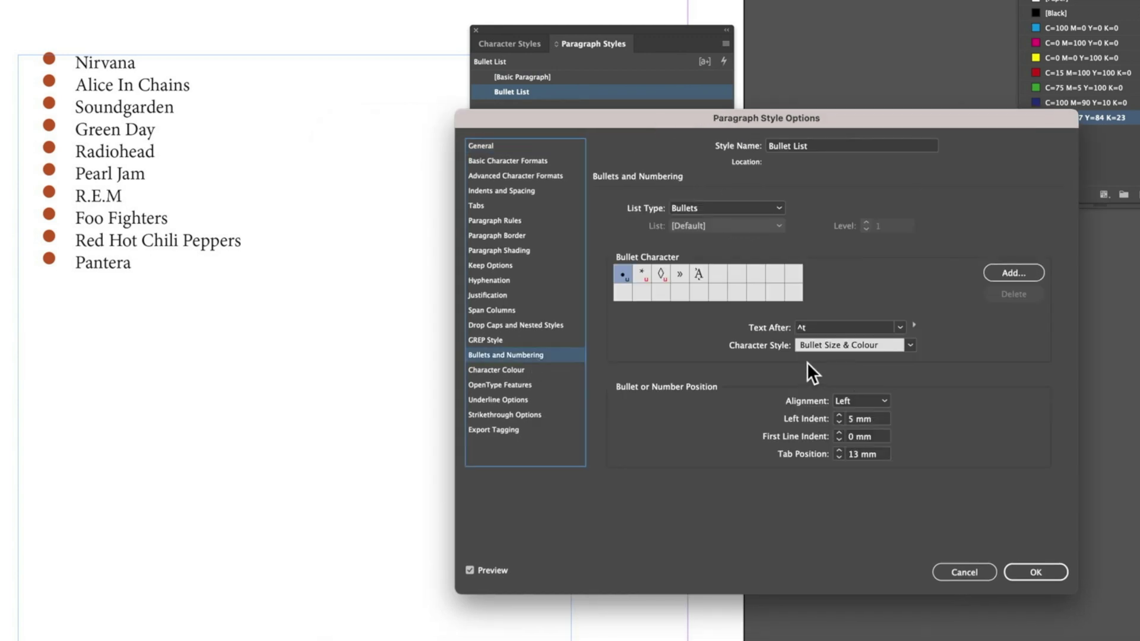
# - Add Webdings glyphs, including a folder icon, to the available bullet characters
pyautogui.click(1012, 273)
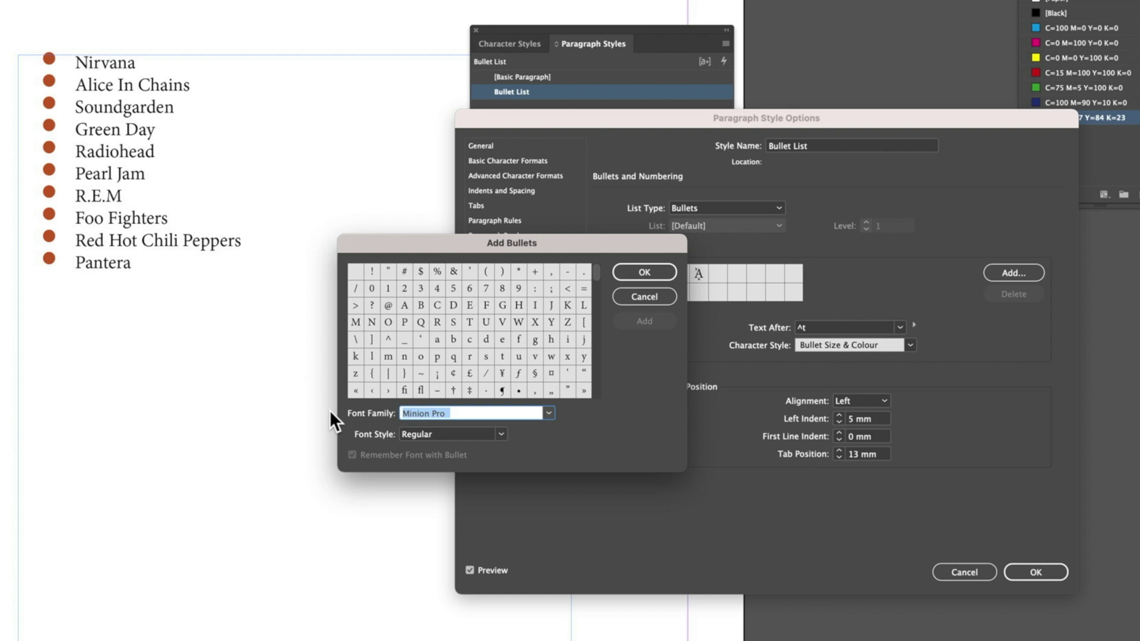
pyautogui.write('Web Symbols')
pyautogui.write('d')
pyautogui.press('Tab')
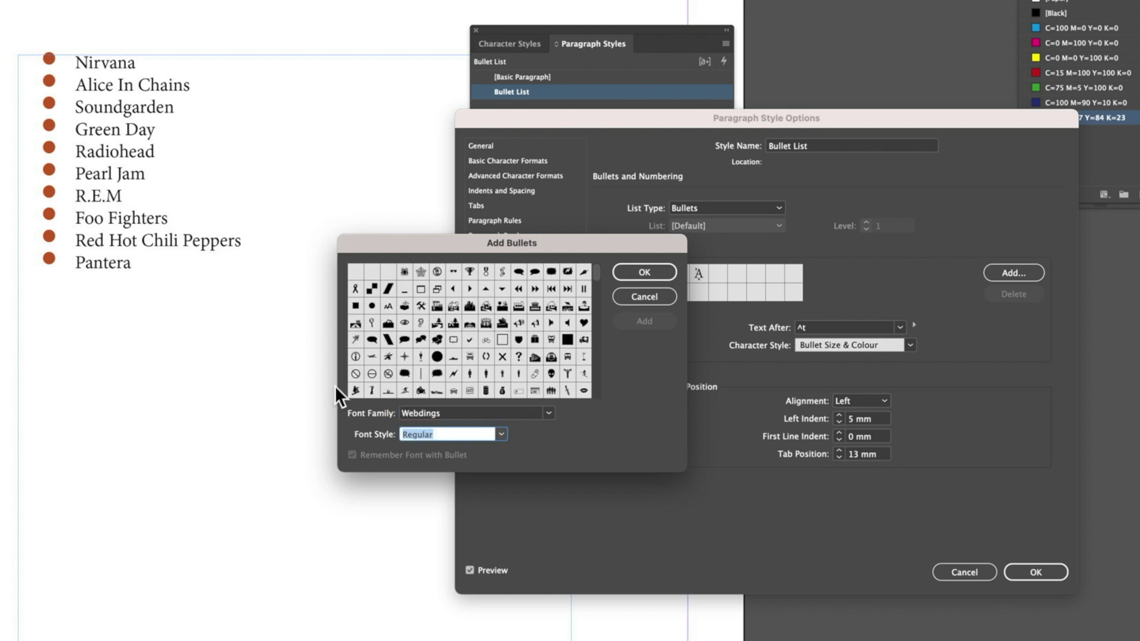
pyautogui.click(568, 339)
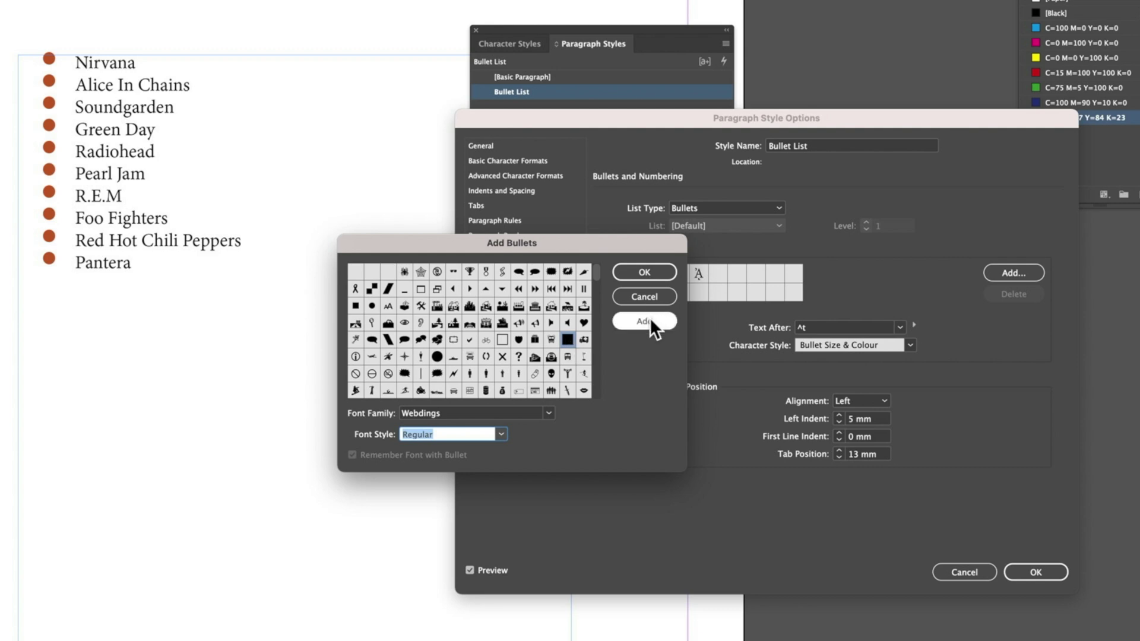
pyautogui.click(650, 321)
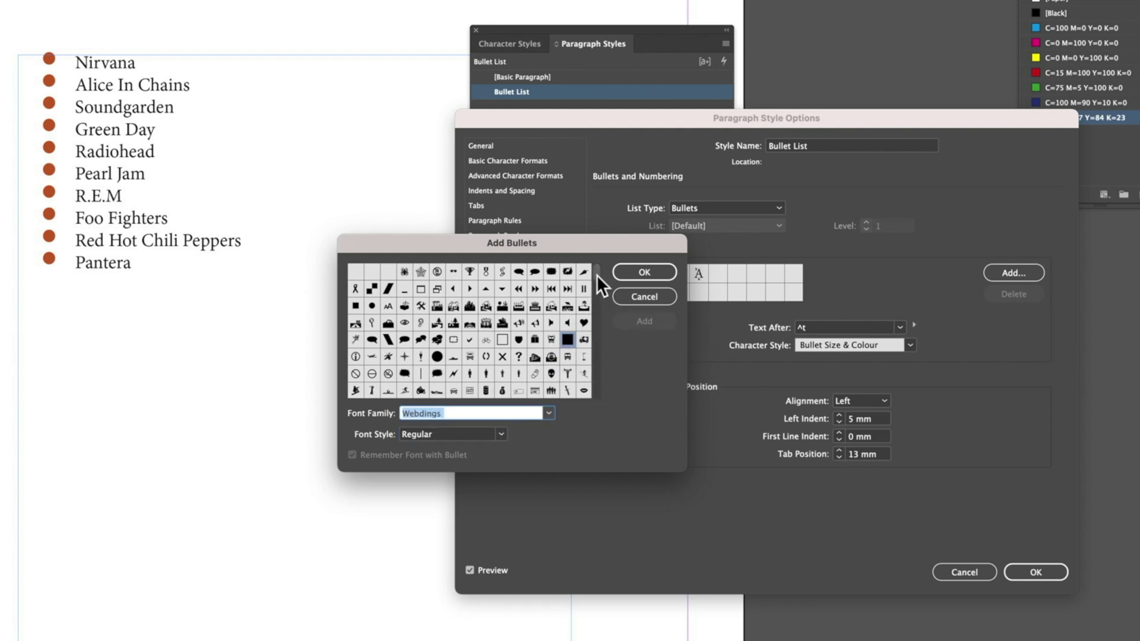
pyautogui.moveTo(596, 276); pyautogui.dragTo(586, 387)
pyautogui.click(486, 323)
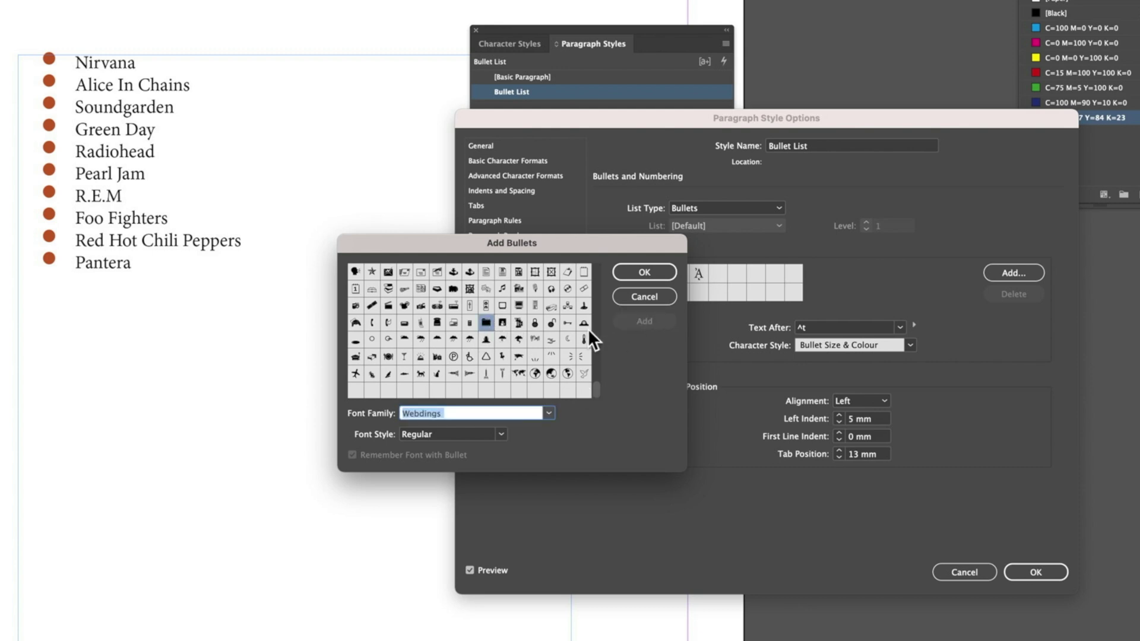
pyautogui.click(389, 356)
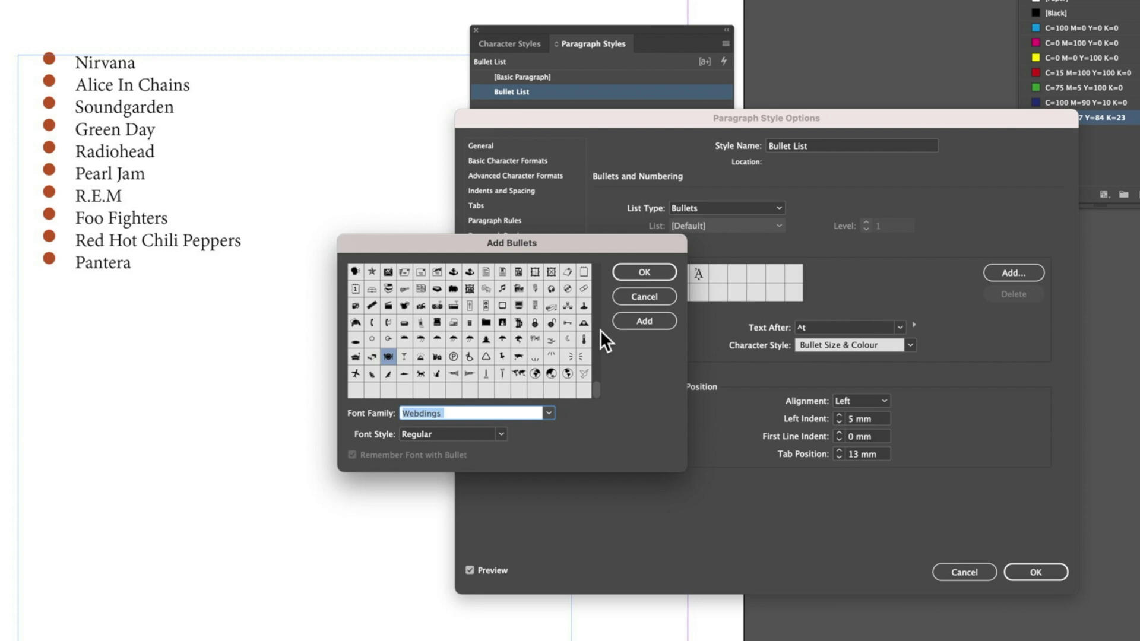
# - Compare the square, folder and dish Webdings bullets, then confirm the folder icon for Bullet List
pyautogui.click(650, 272)
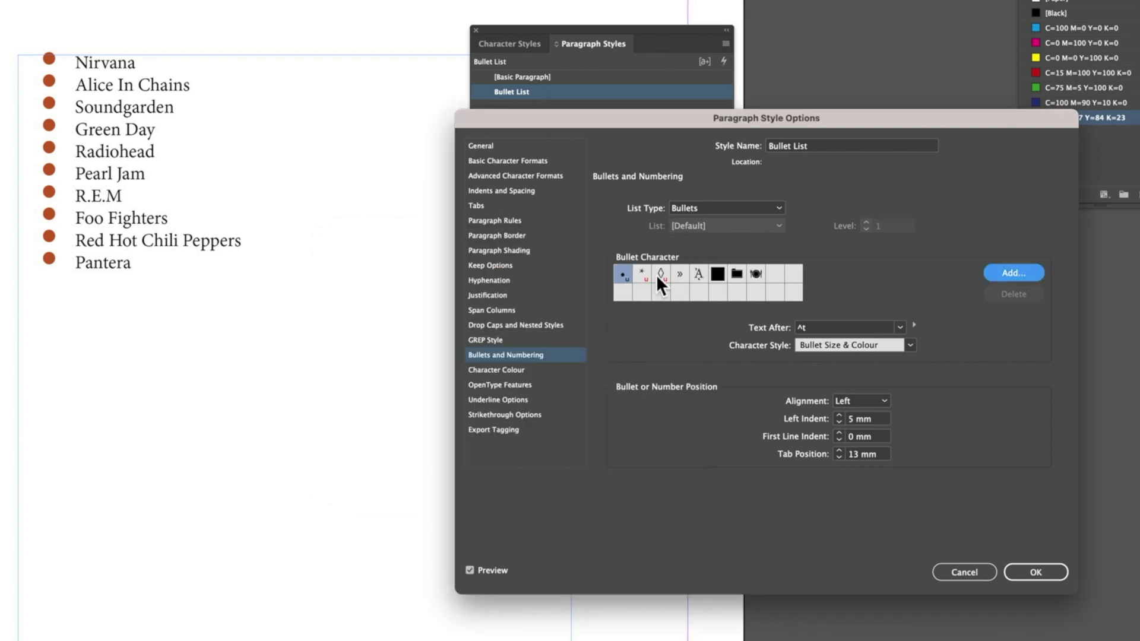
pyautogui.click(717, 274)
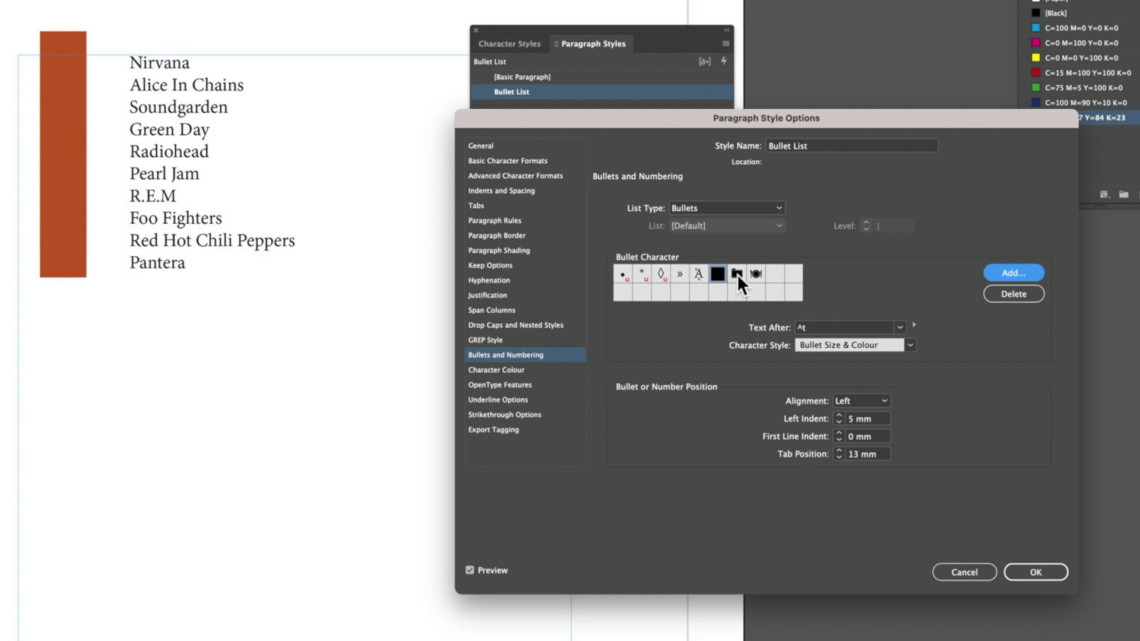
pyautogui.click(737, 273)
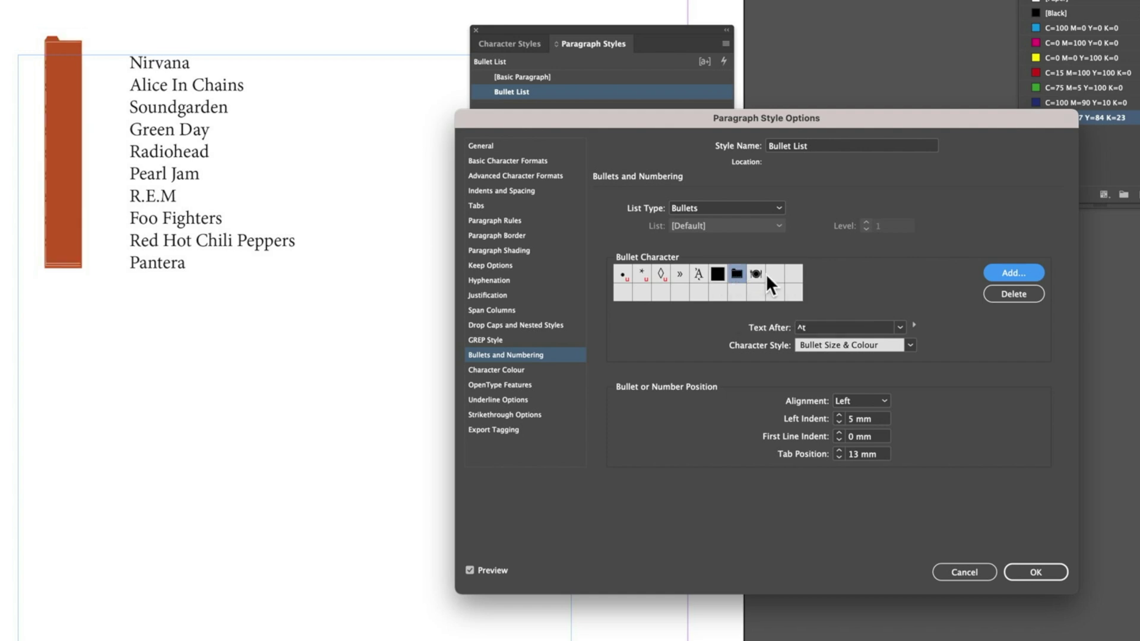
pyautogui.click(756, 274)
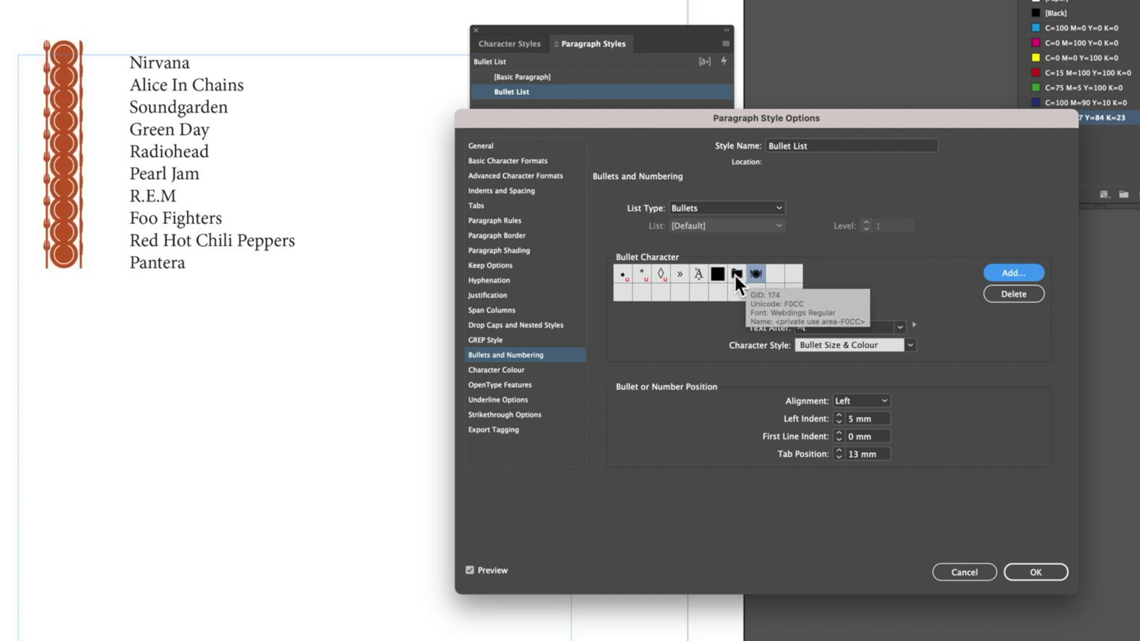
pyautogui.click(718, 273)
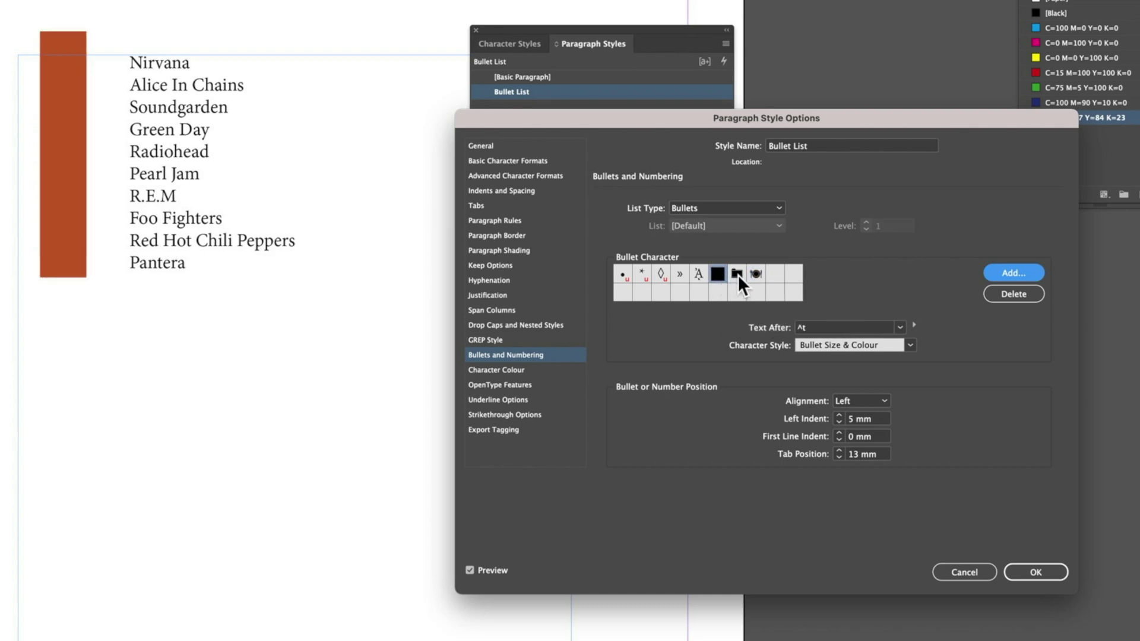
pyautogui.click(738, 273)
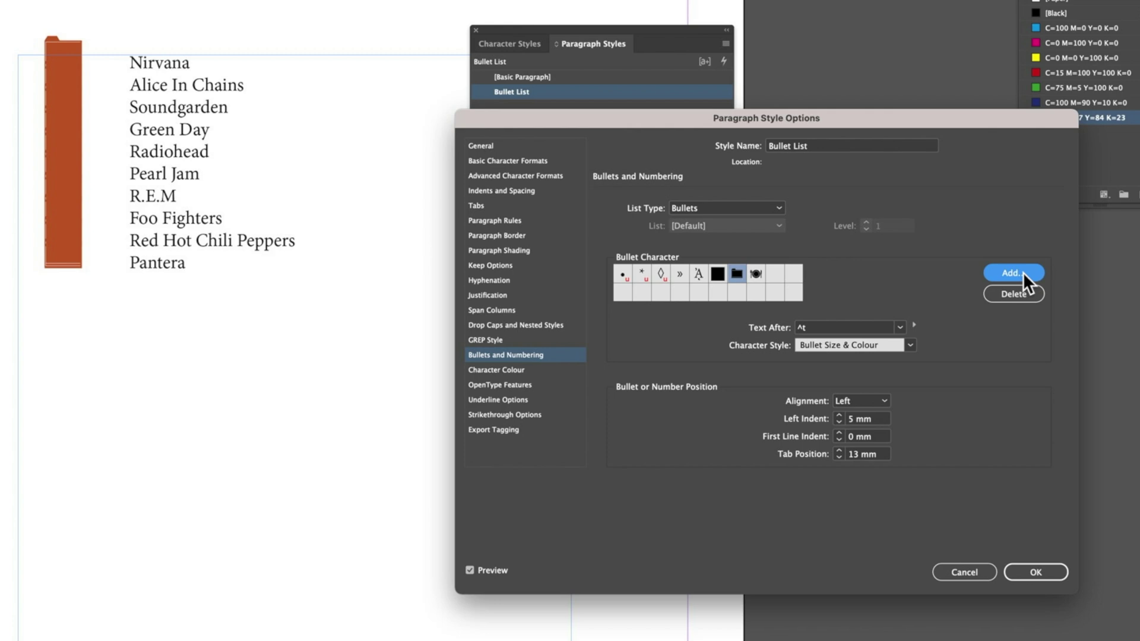
pyautogui.click(1041, 575)
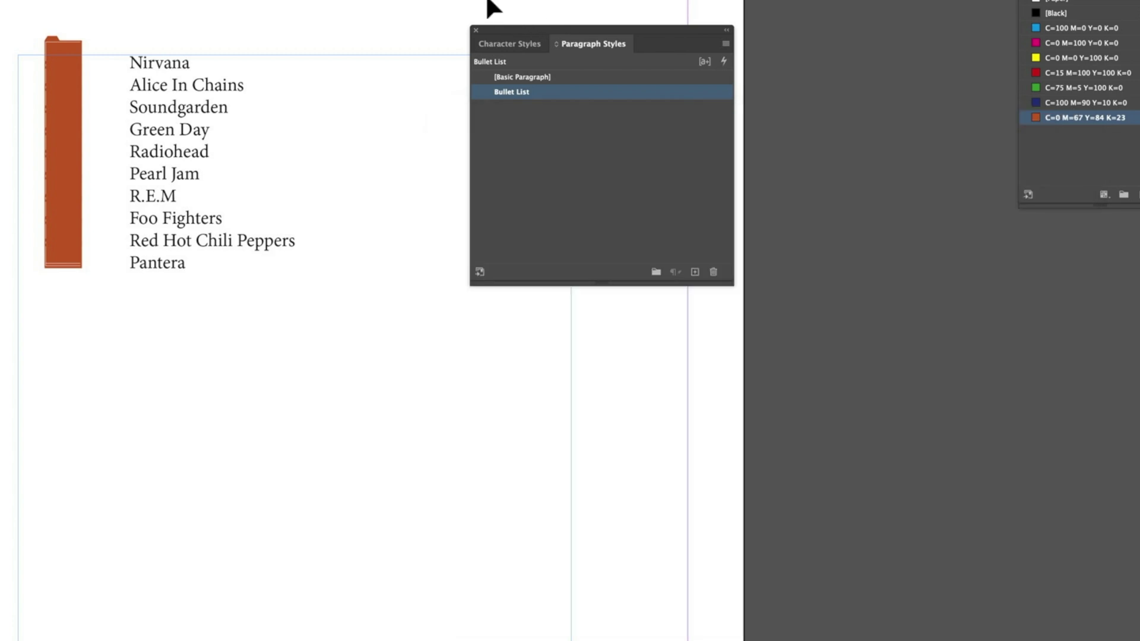
# - Set the Bullet Size & Colour character style's font size to 13 pt
pyautogui.click(518, 45)
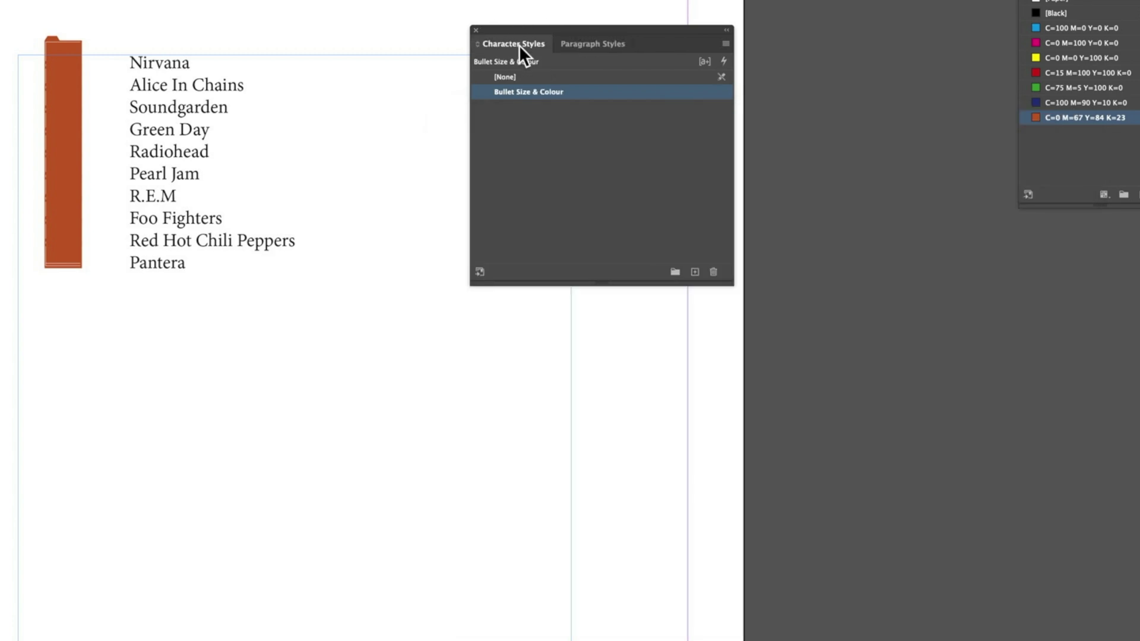
pyautogui.doubleClick(599, 92)
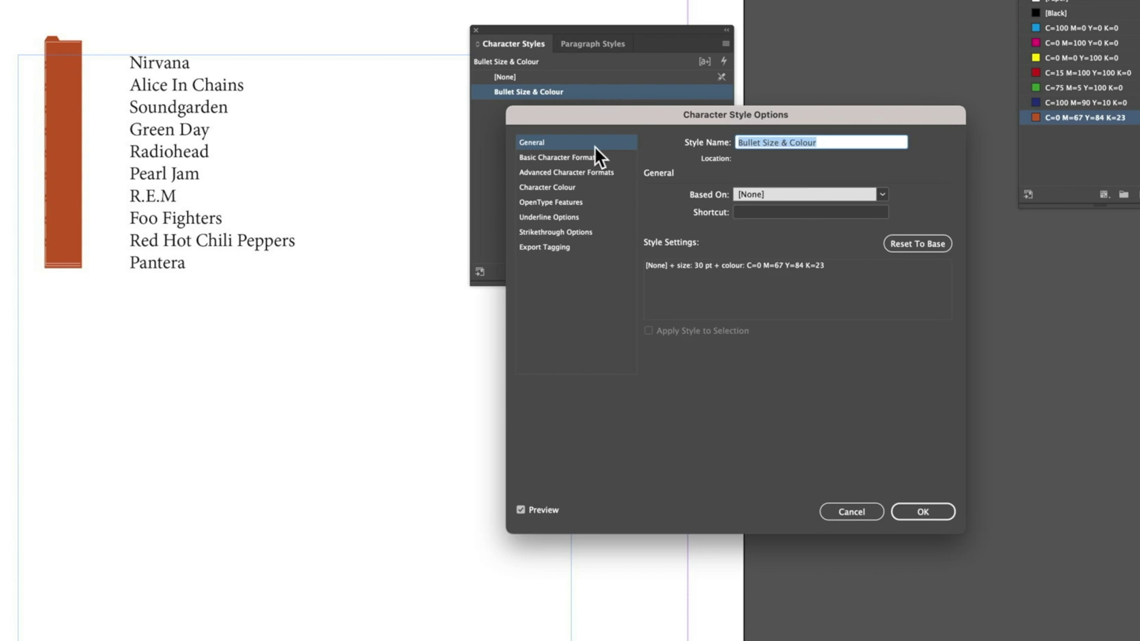
pyautogui.click(570, 157)
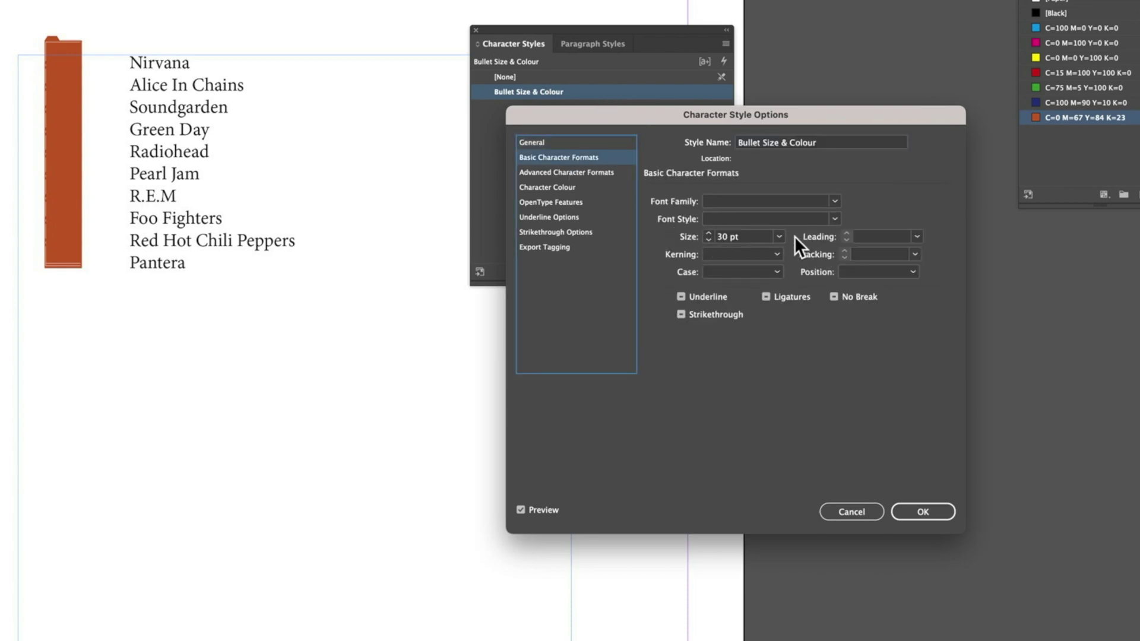
pyautogui.click(773, 236)
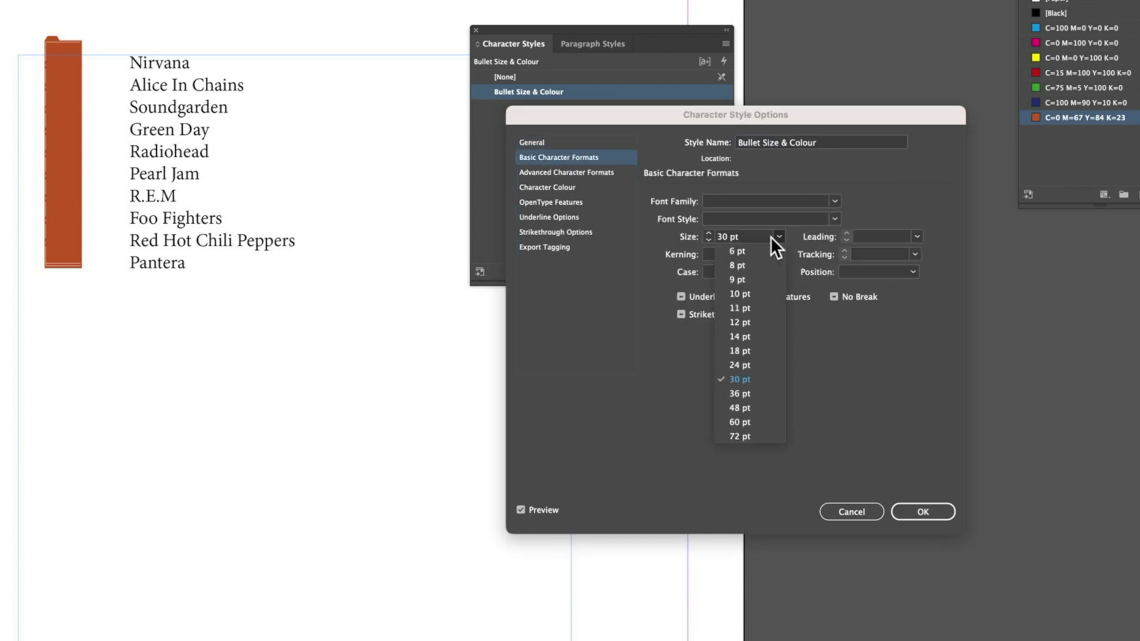
pyautogui.click(752, 322)
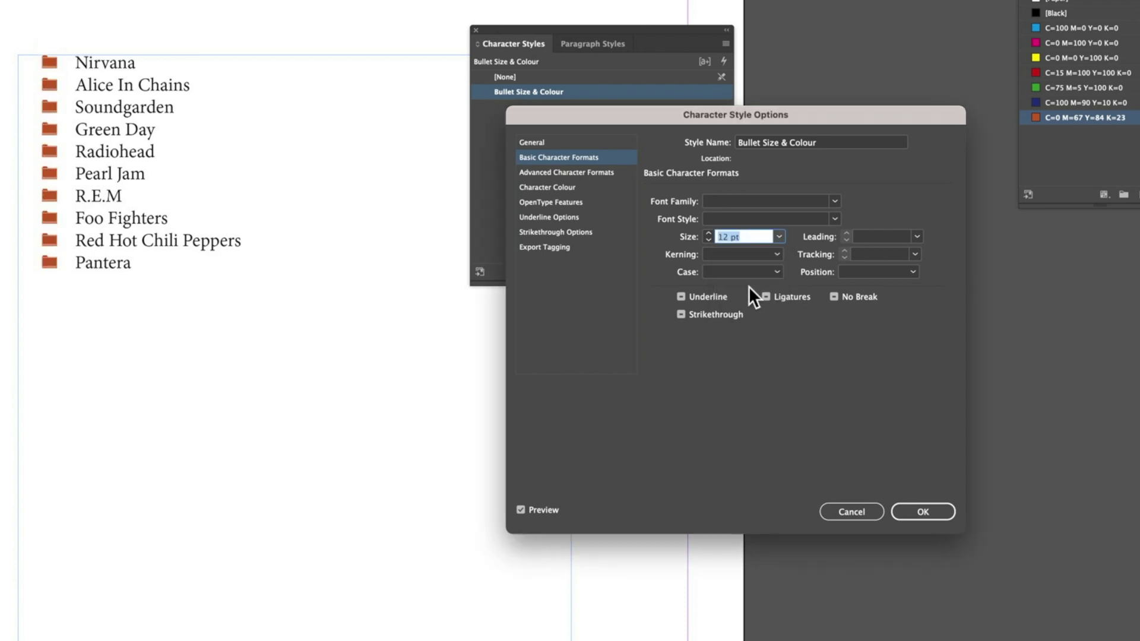
pyautogui.click(709, 232)
pyautogui.click(709, 233)
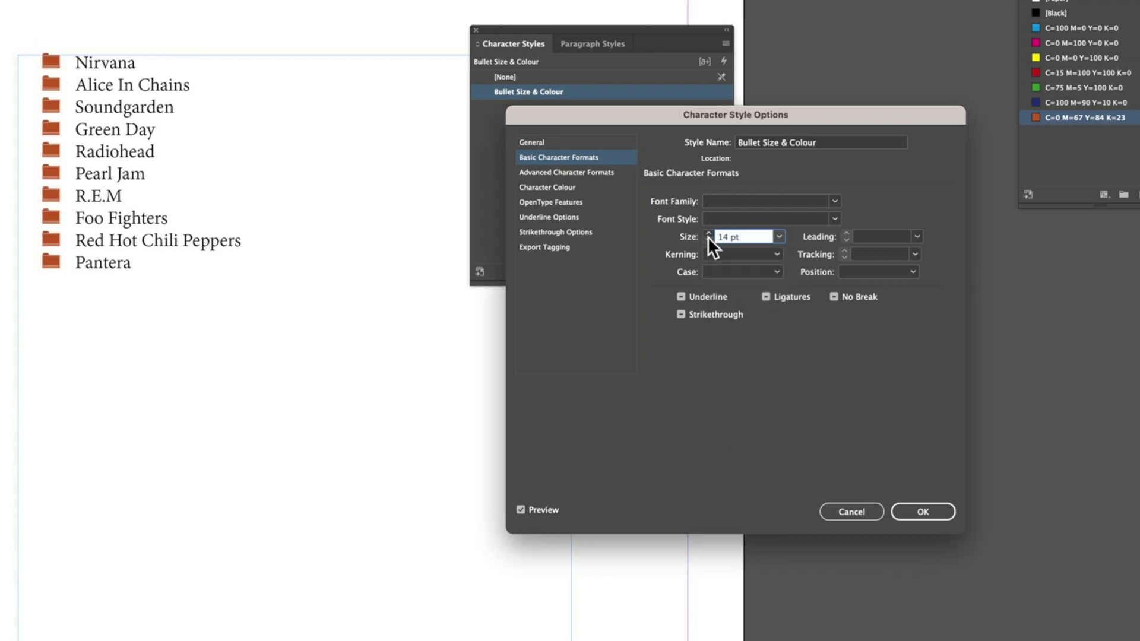
pyautogui.click(708, 240)
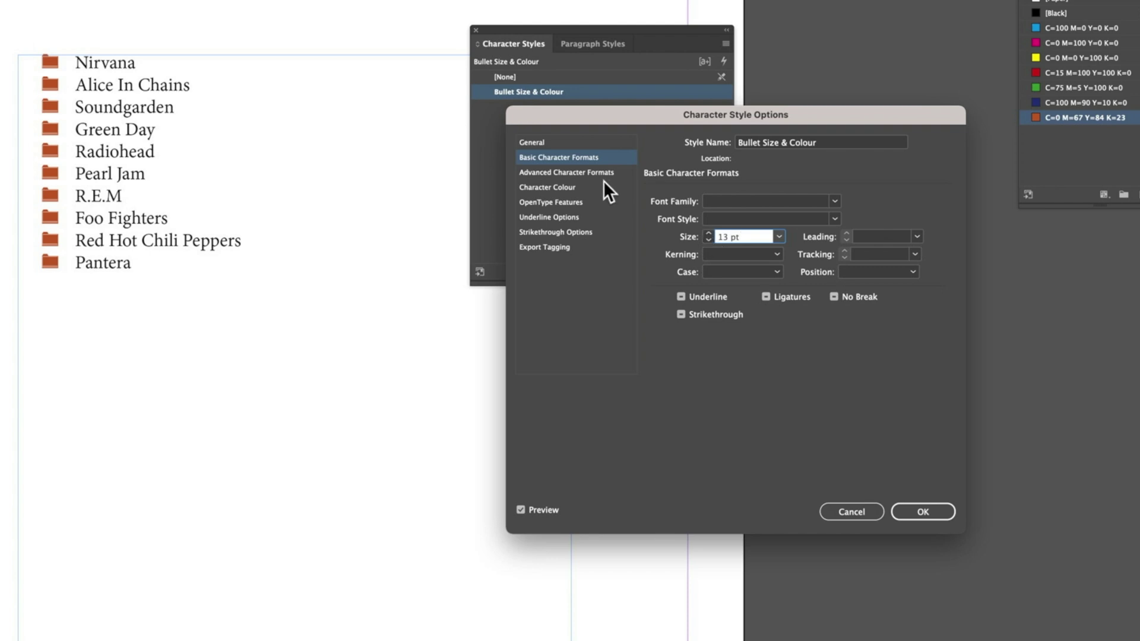
# - Give Bullet Size & Colour a -2 pt baseline shift to lower the folder bullets
pyautogui.click(580, 173)
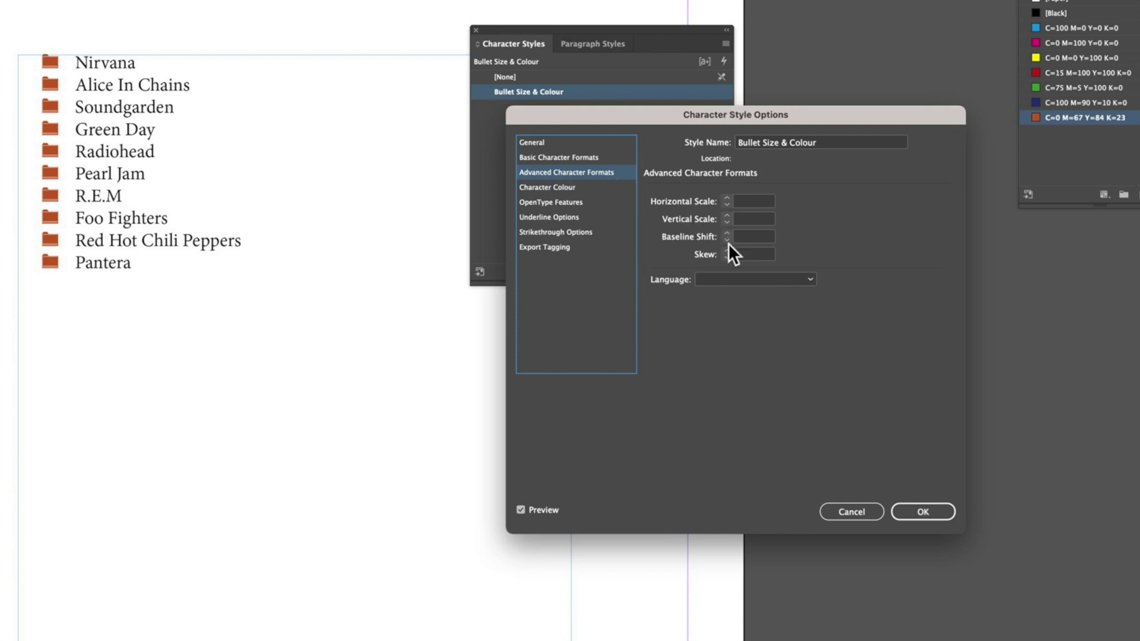
pyautogui.click(745, 236)
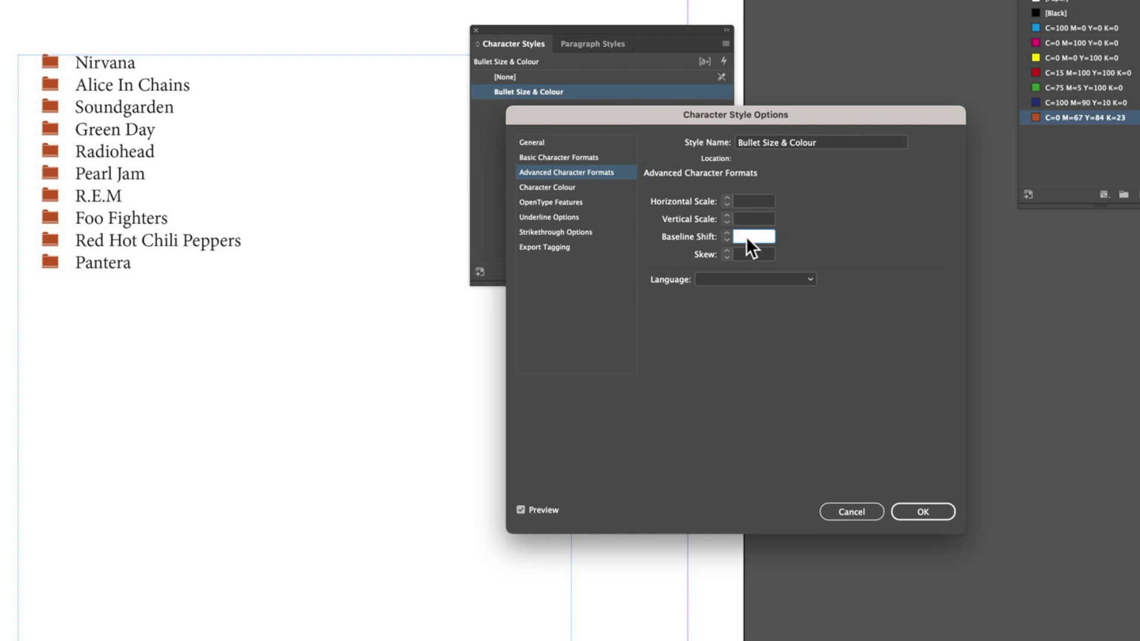
pyautogui.click(728, 239)
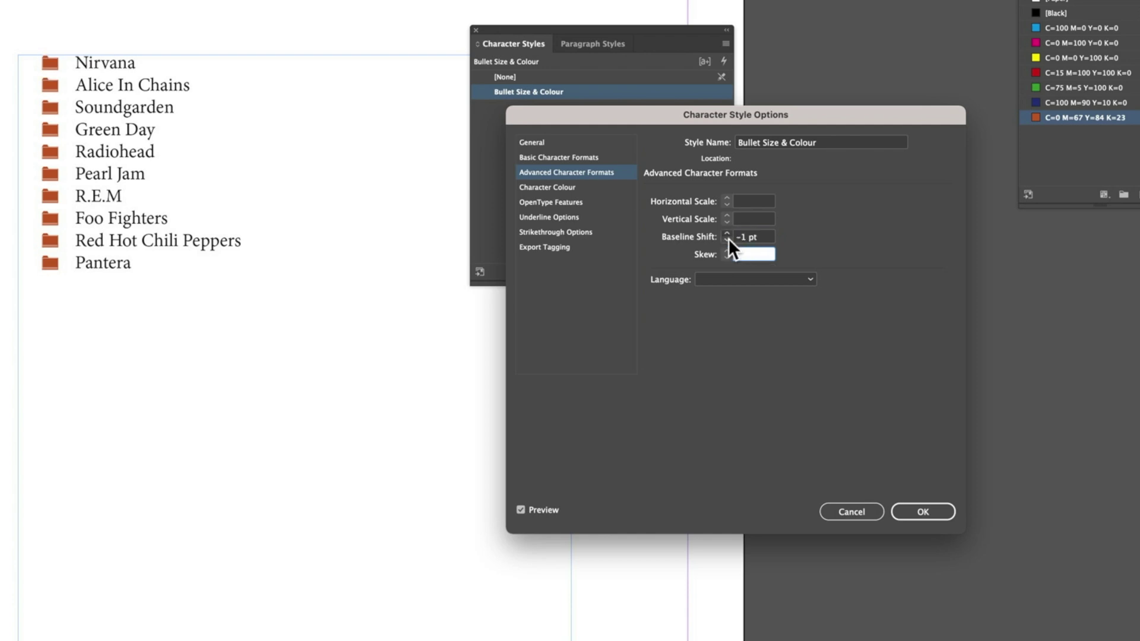
pyautogui.click(728, 240)
pyautogui.click(727, 233)
pyautogui.click(727, 233)
pyautogui.click(727, 234)
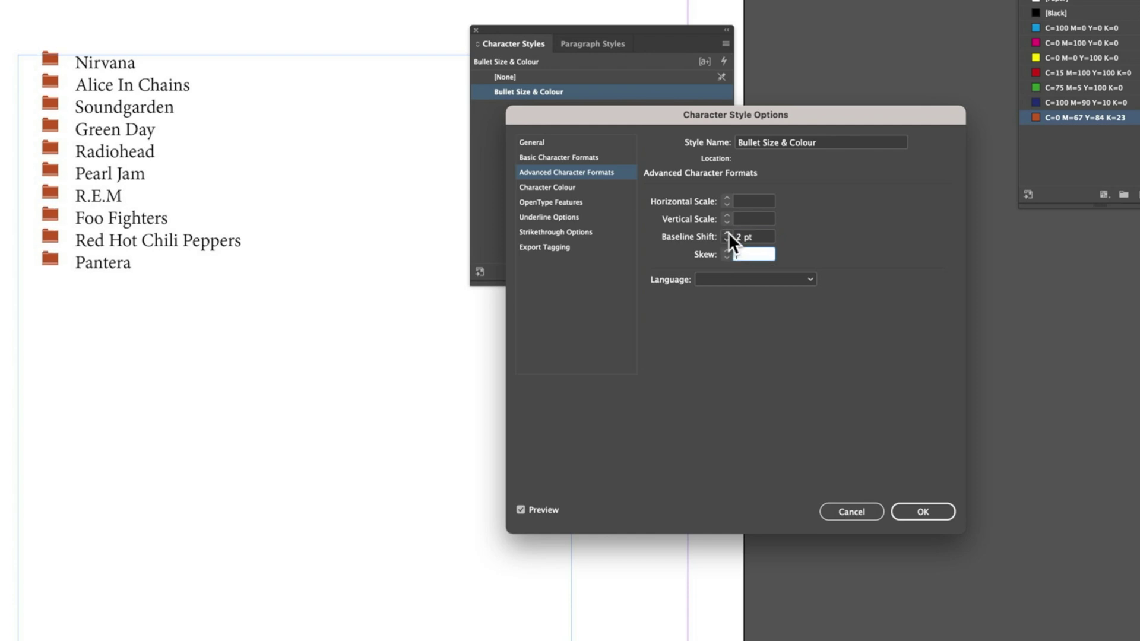
pyautogui.click(727, 239)
pyautogui.click(727, 239)
pyautogui.click(727, 239)
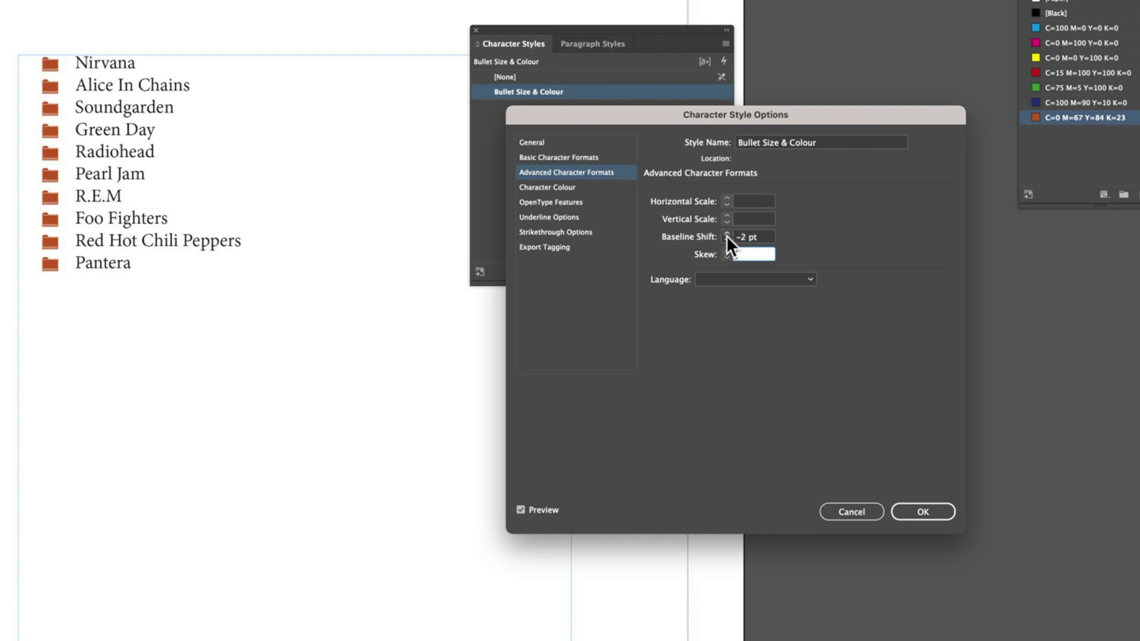
# - Save the character style changes and raise Bullet List's Space After to 3 mm
pyautogui.click(923, 511)
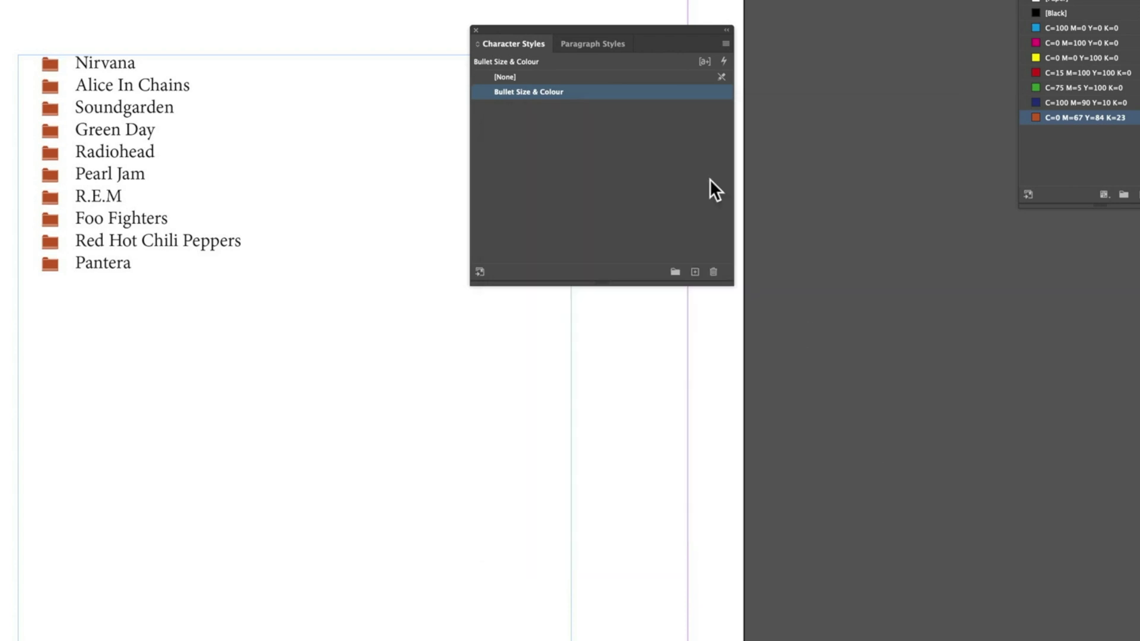
pyautogui.click(606, 44)
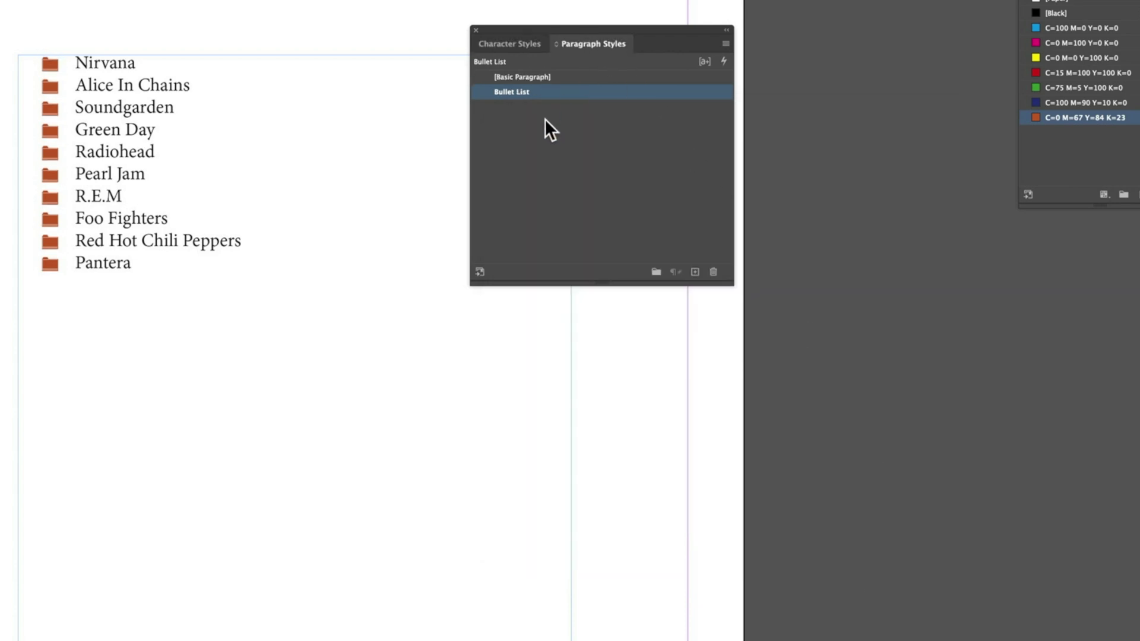
pyautogui.doubleClick(562, 92)
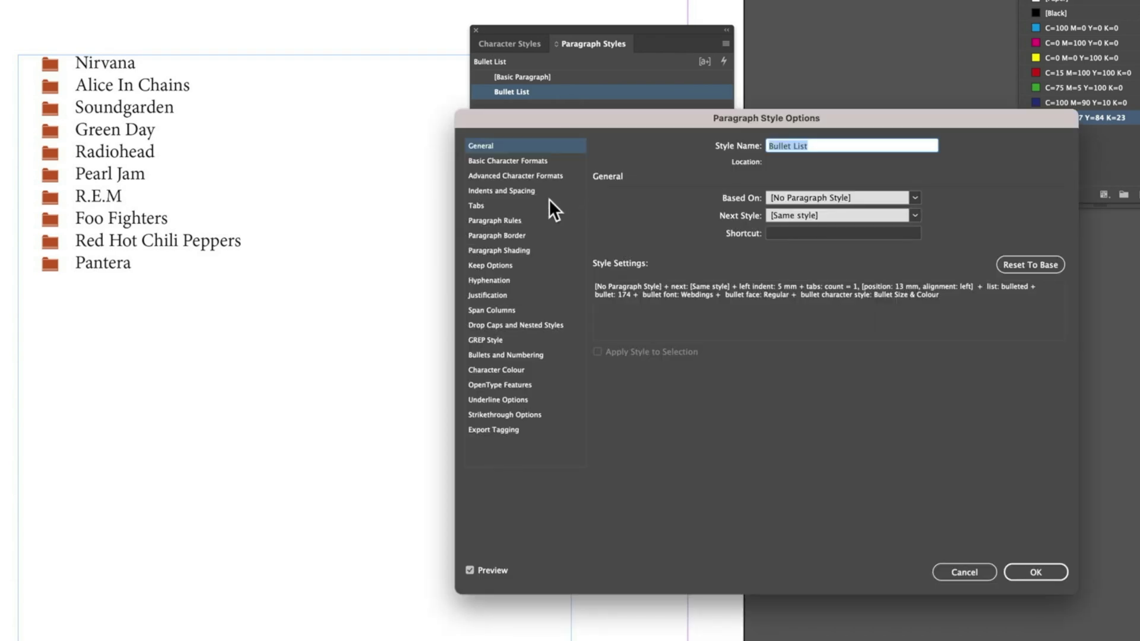
pyautogui.click(522, 191)
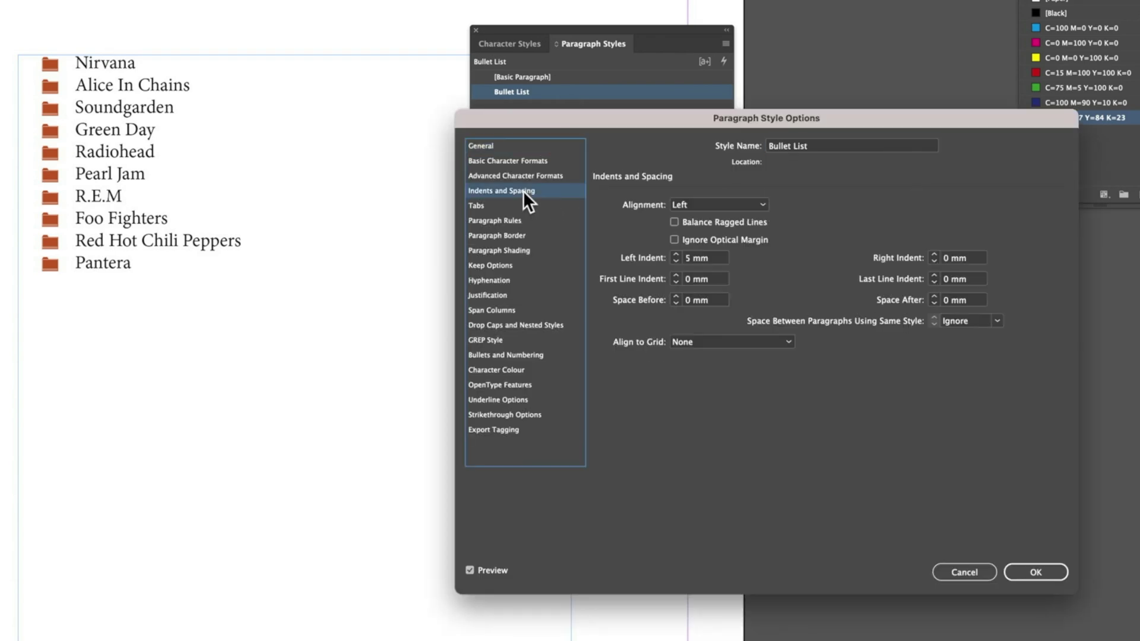
pyautogui.click(935, 295)
pyautogui.click(936, 295)
pyautogui.click(936, 295)
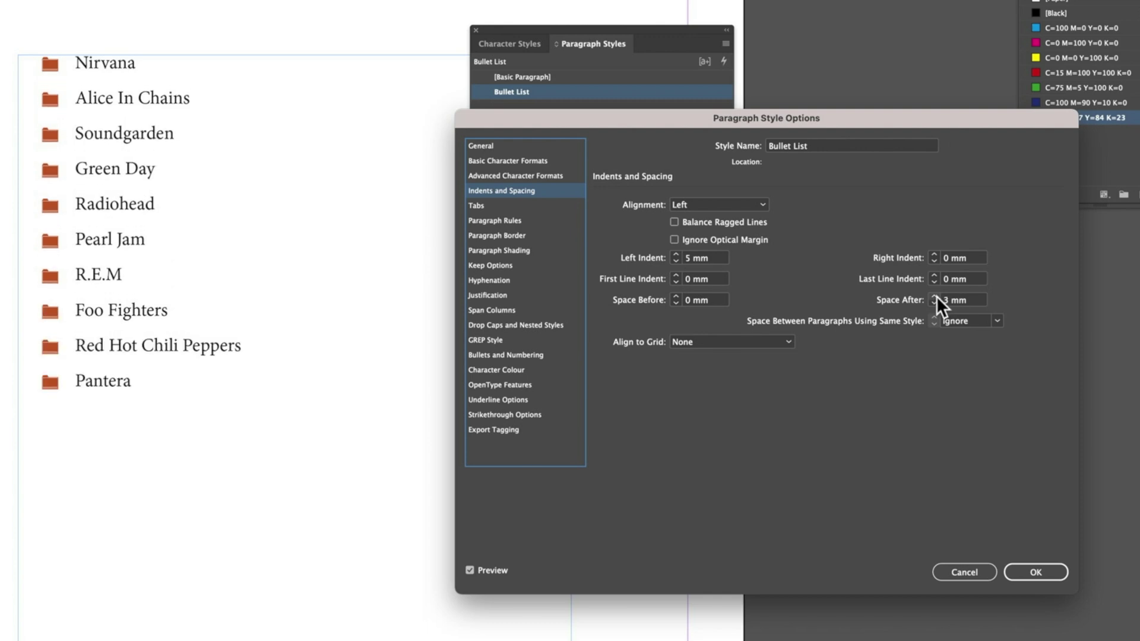